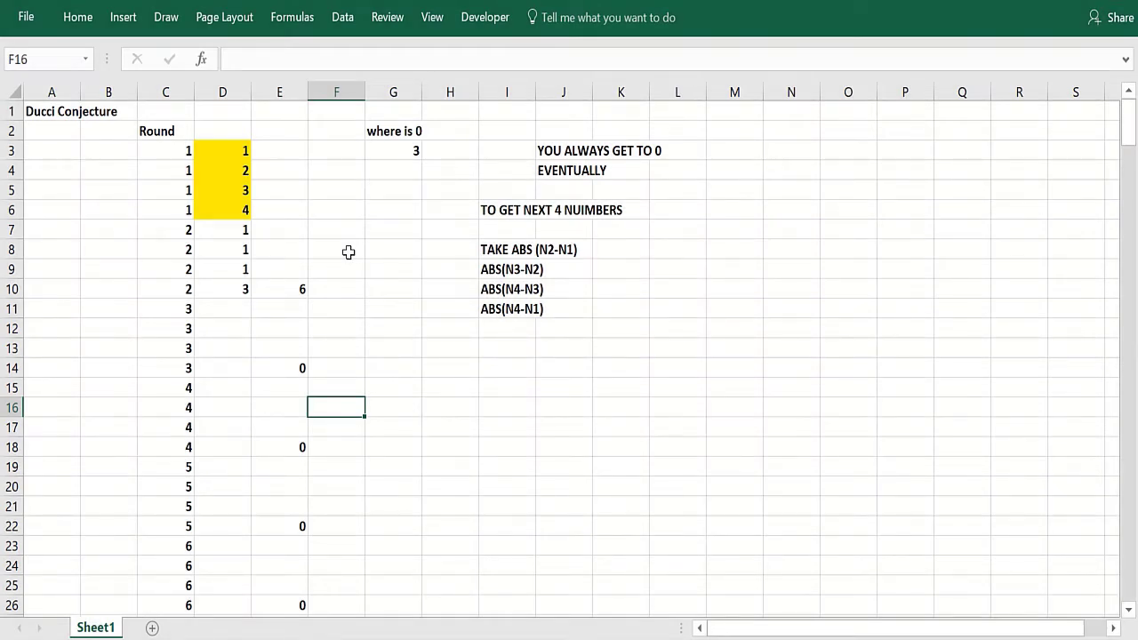
# - Examine the four seed values in the highlighted cells D3 to D6
pyautogui.click(117, 111)
pyautogui.click(125, 211)
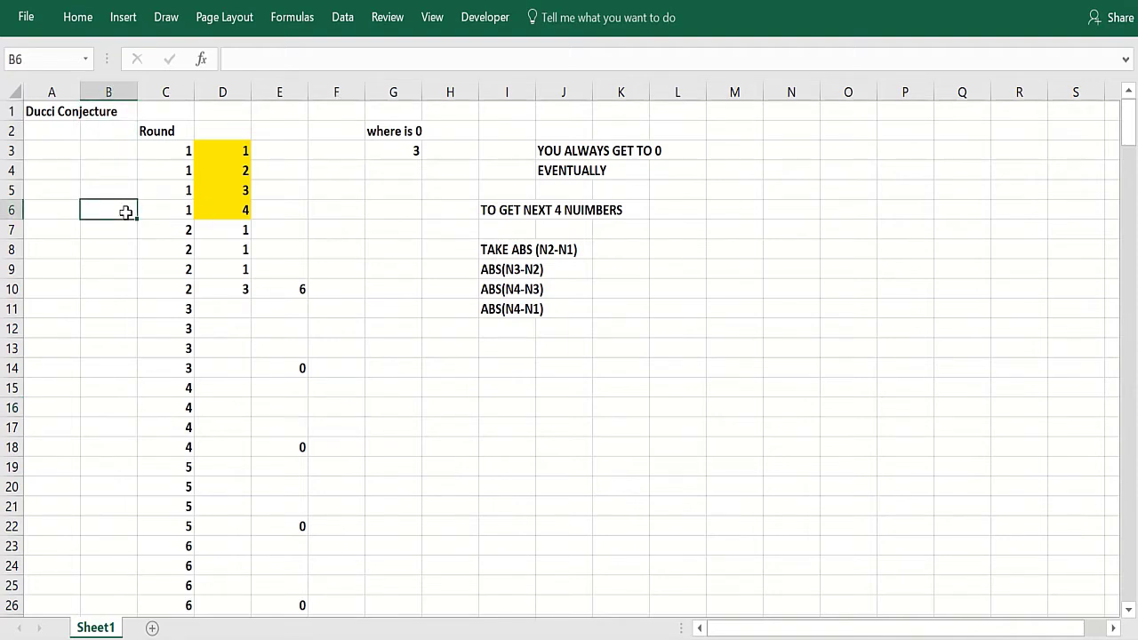
pyautogui.click(214, 149)
pyautogui.moveTo(213, 180); pyautogui.dragTo(213, 209)
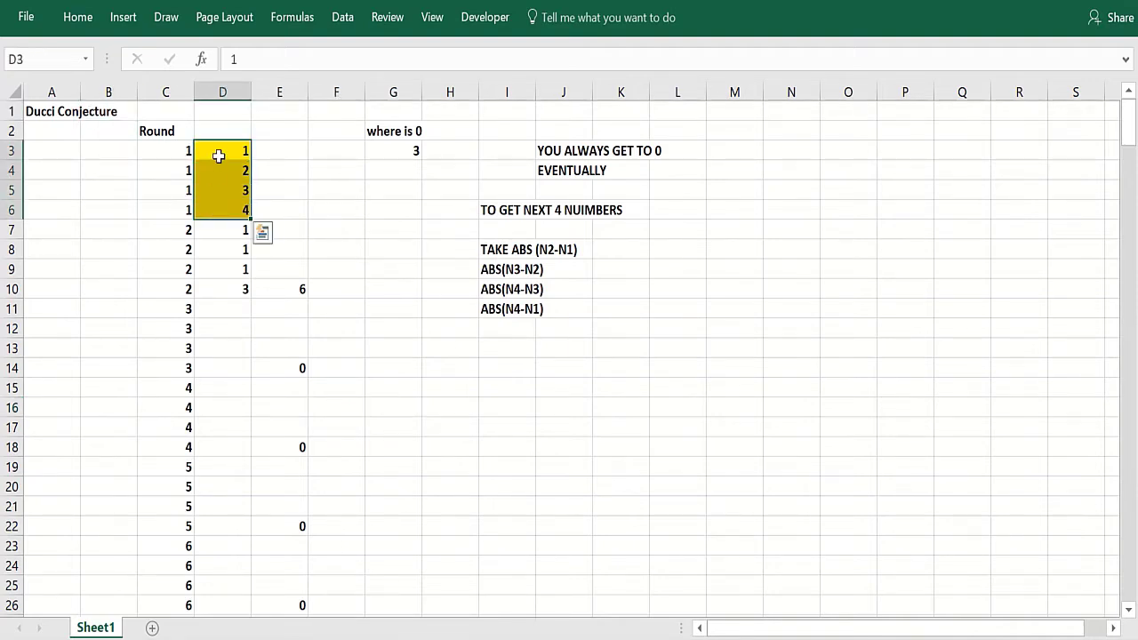
pyautogui.click(219, 207)
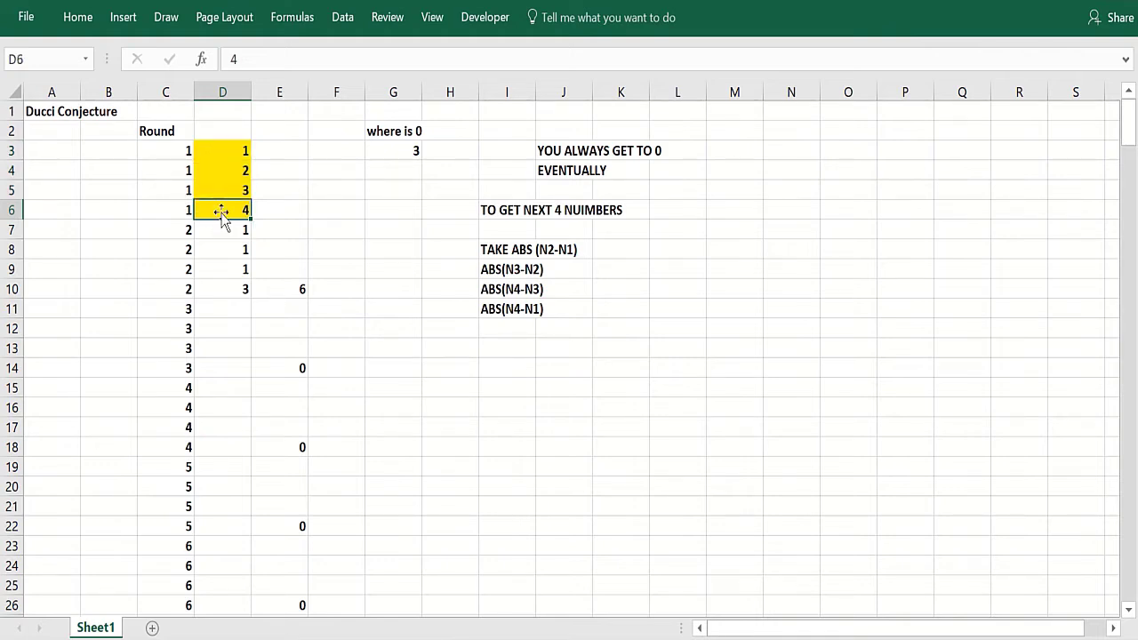
pyautogui.click(221, 171)
pyautogui.click(220, 154)
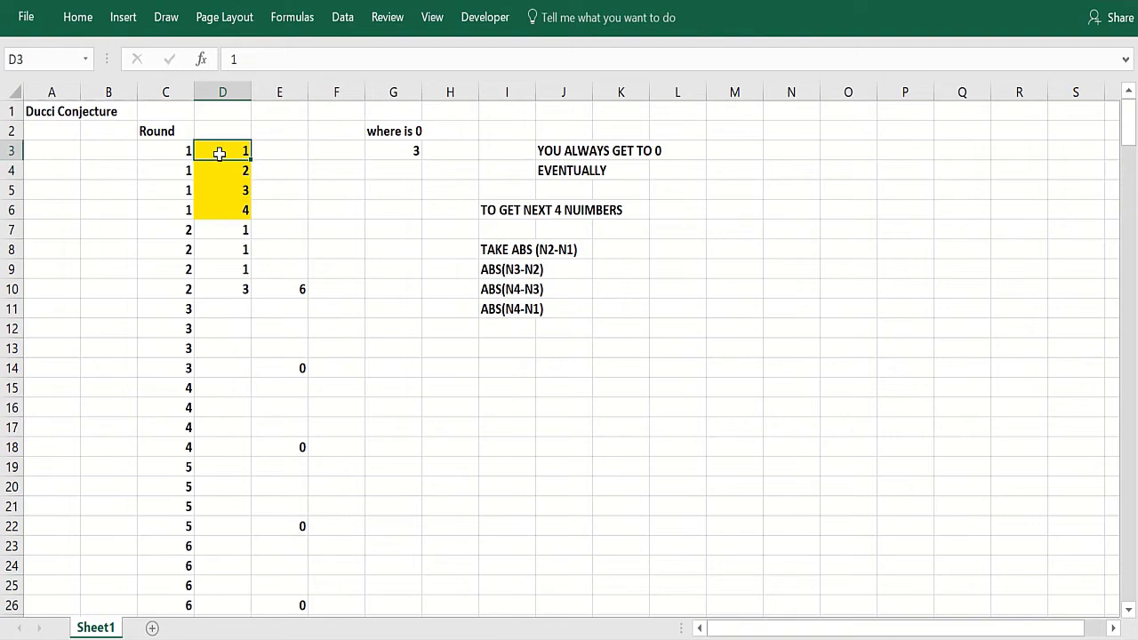
pyautogui.click(219, 185)
pyautogui.click(222, 171)
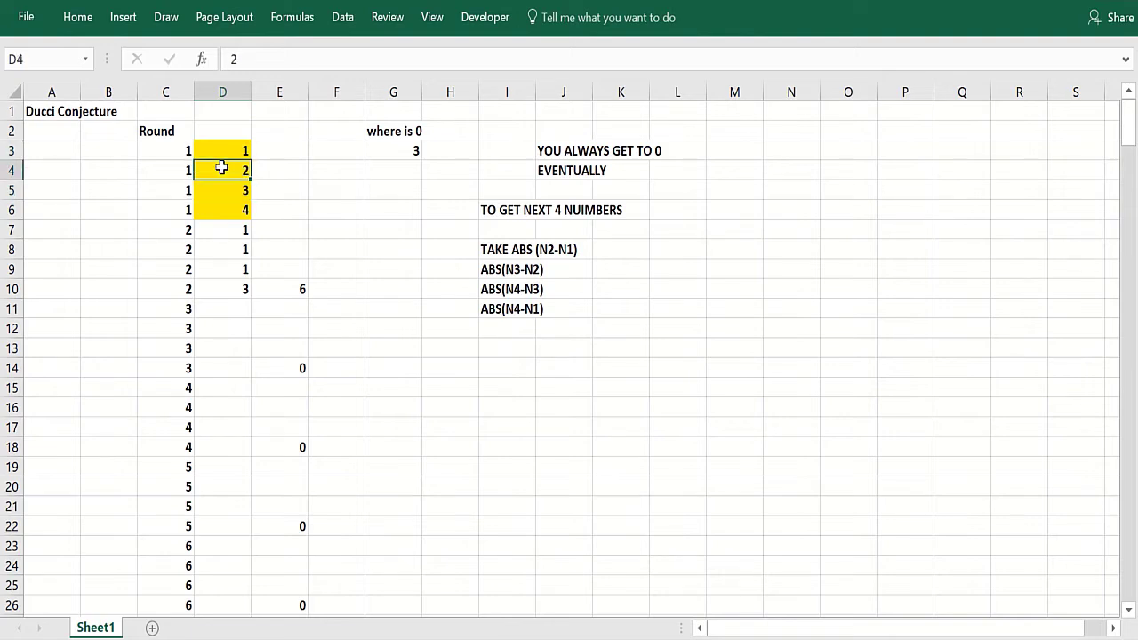
pyautogui.click(215, 188)
pyautogui.click(214, 210)
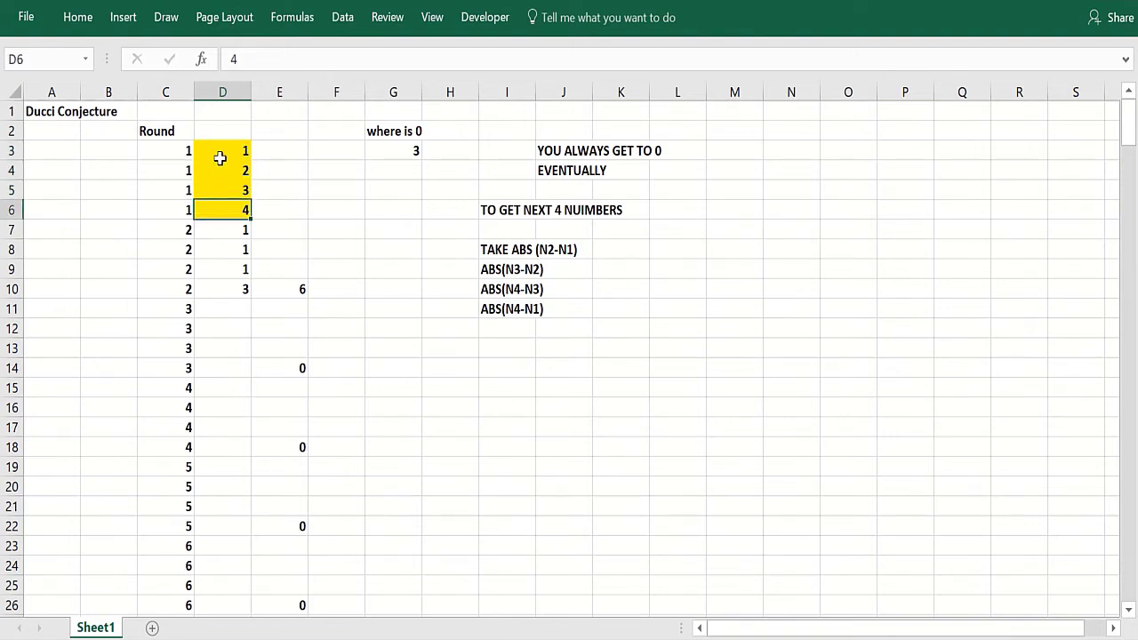
pyautogui.click(222, 151)
pyautogui.click(217, 212)
pyautogui.click(223, 186)
pyautogui.click(223, 172)
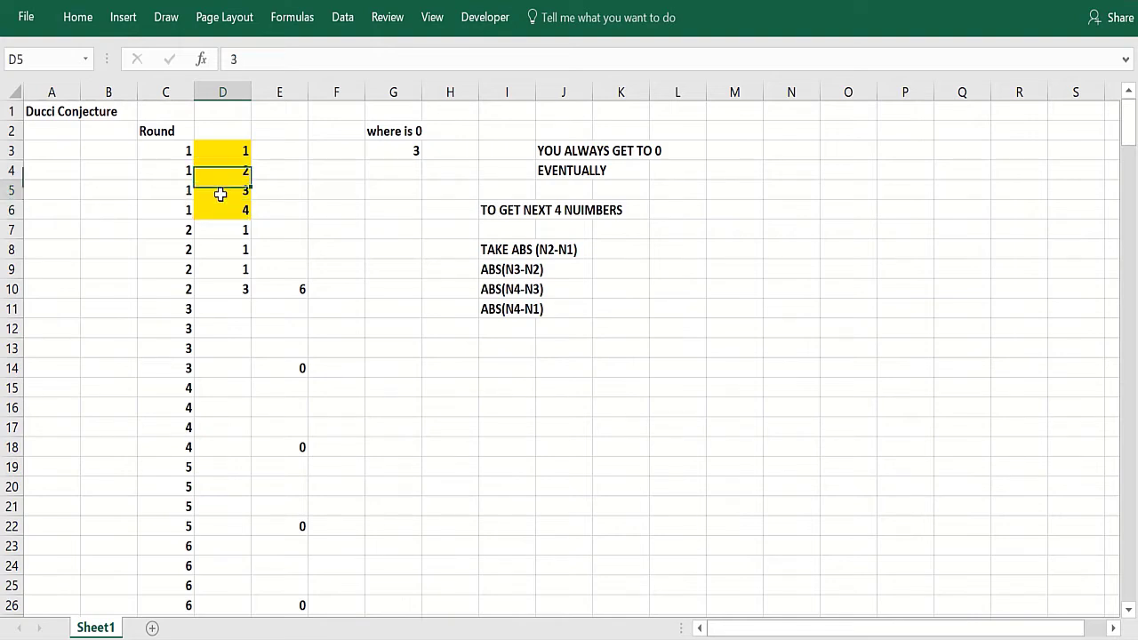
pyautogui.click(220, 194)
pyautogui.click(226, 210)
pyautogui.click(223, 190)
pyautogui.click(224, 206)
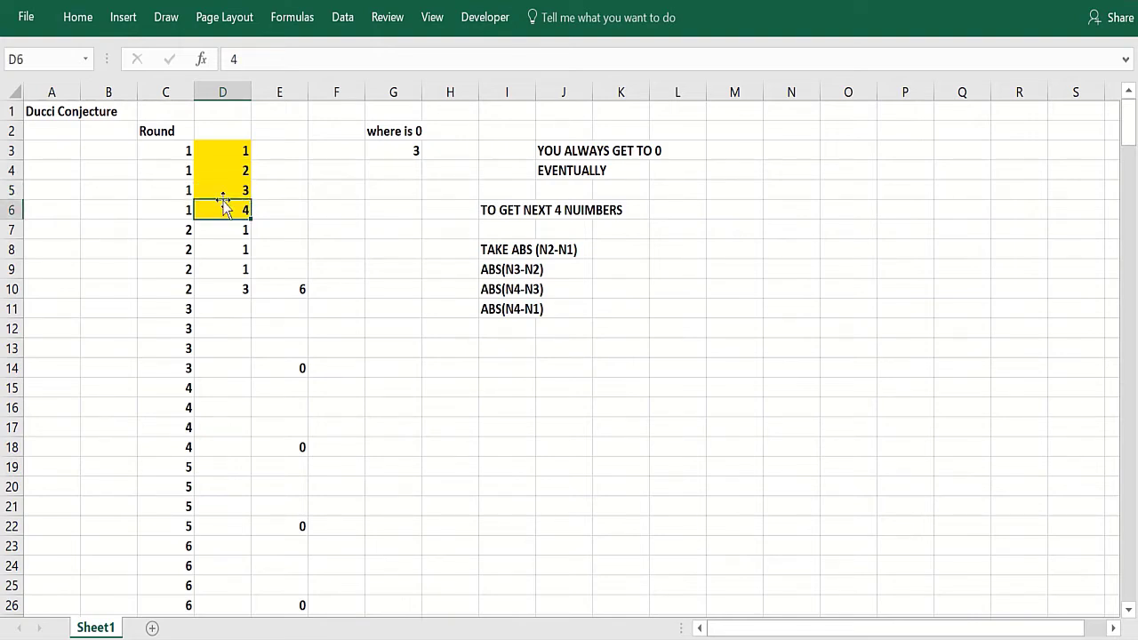
# - Inspect the ABS difference formulas in D7 to D10 and the round-number formulas in column C
pyautogui.click(226, 288)
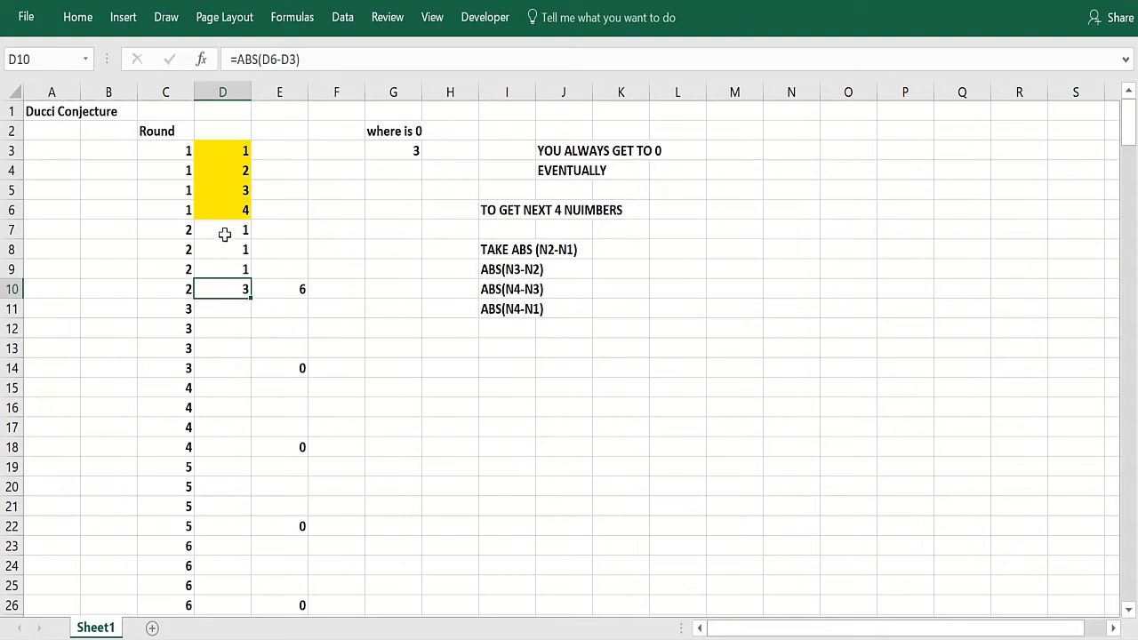
pyautogui.moveTo(225, 234); pyautogui.dragTo(222, 282)
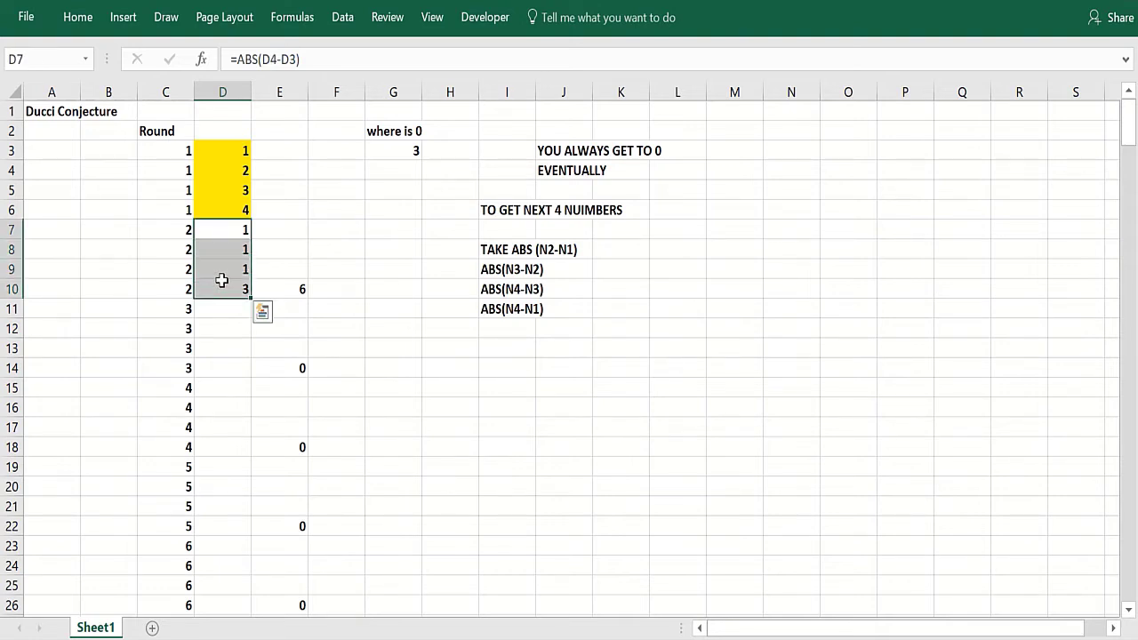
pyautogui.click(185, 274)
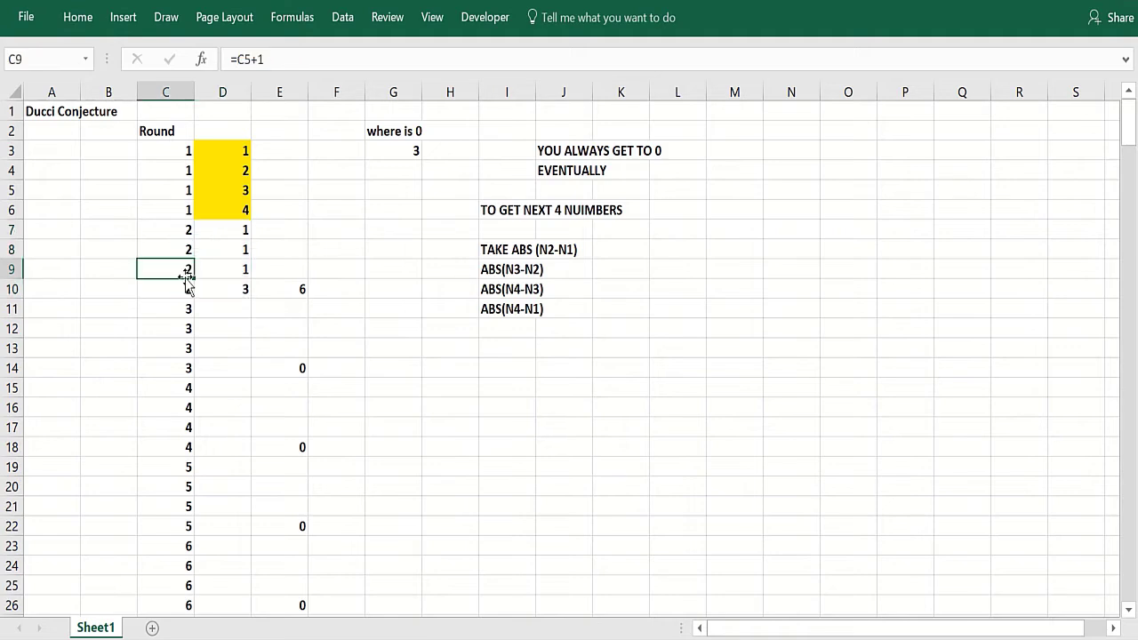
pyautogui.hotkey('ctrl', 'shift', 'Down')
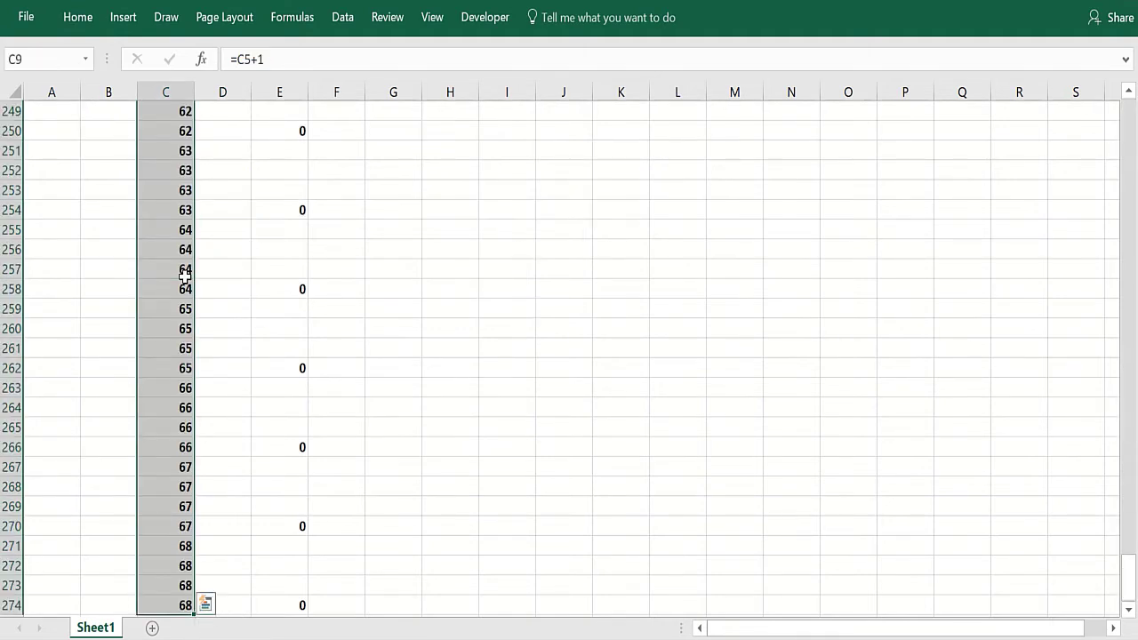
pyautogui.press('Up')
pyautogui.press('Up')
pyautogui.press('Up')
pyautogui.press('Up')
pyautogui.press('Up')
pyautogui.press('Up')
pyautogui.press('Up')
pyautogui.press('Up')
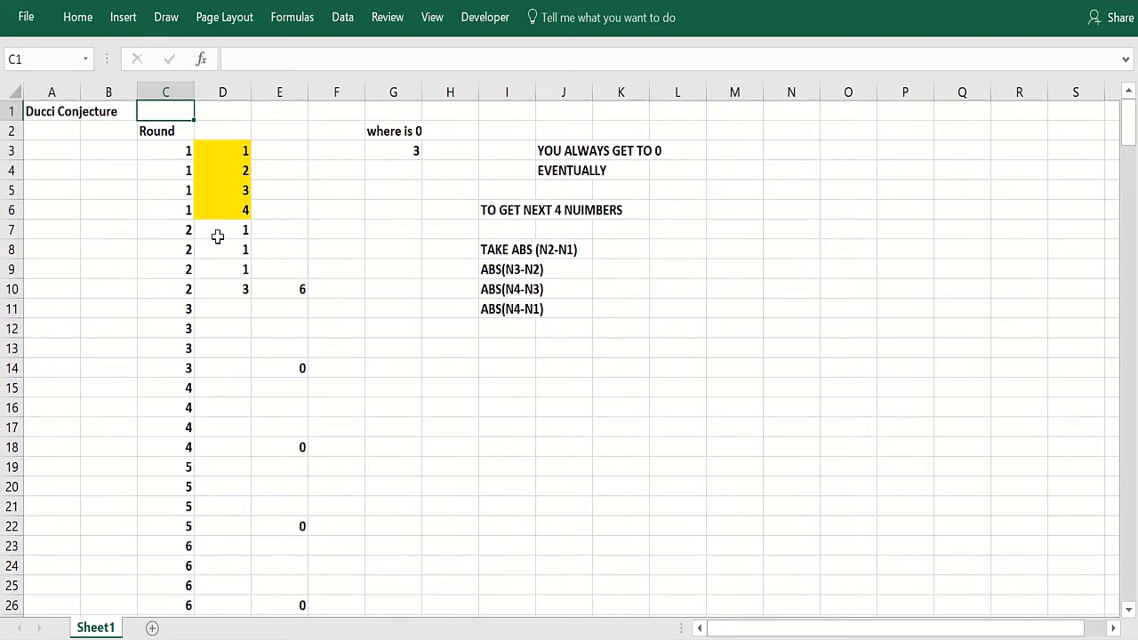
pyautogui.click(219, 233)
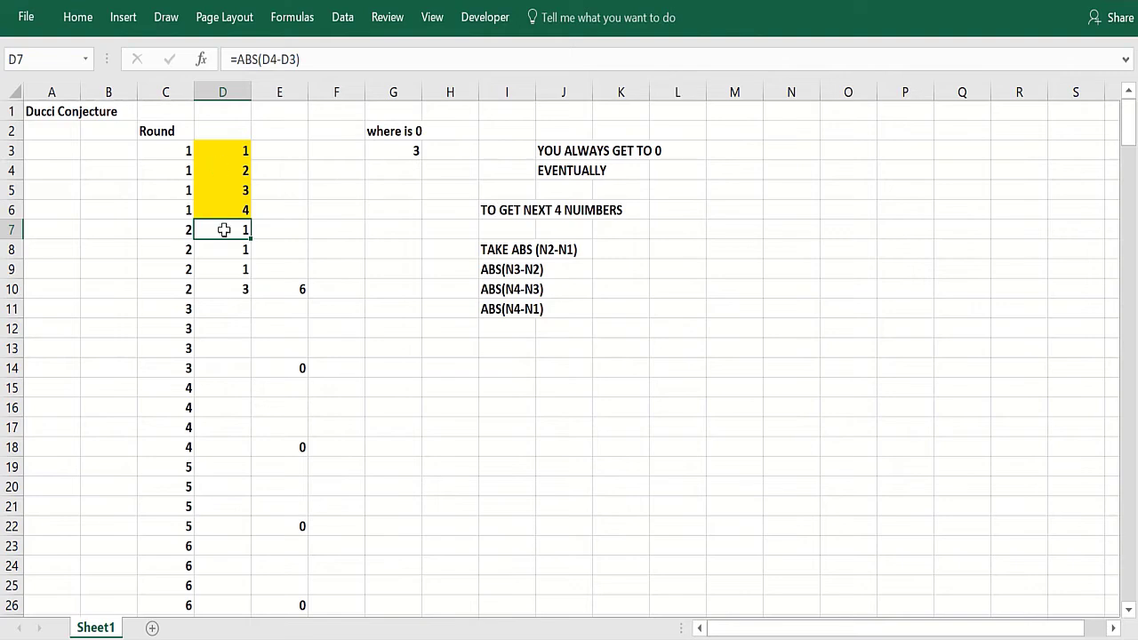
pyautogui.click(222, 249)
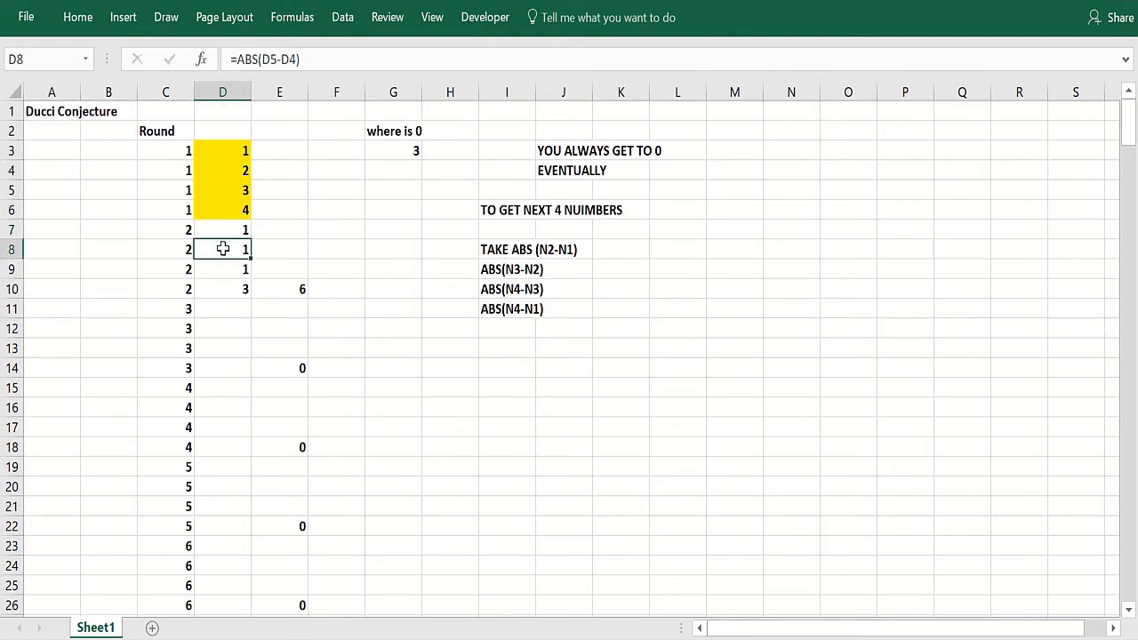
pyautogui.click(223, 273)
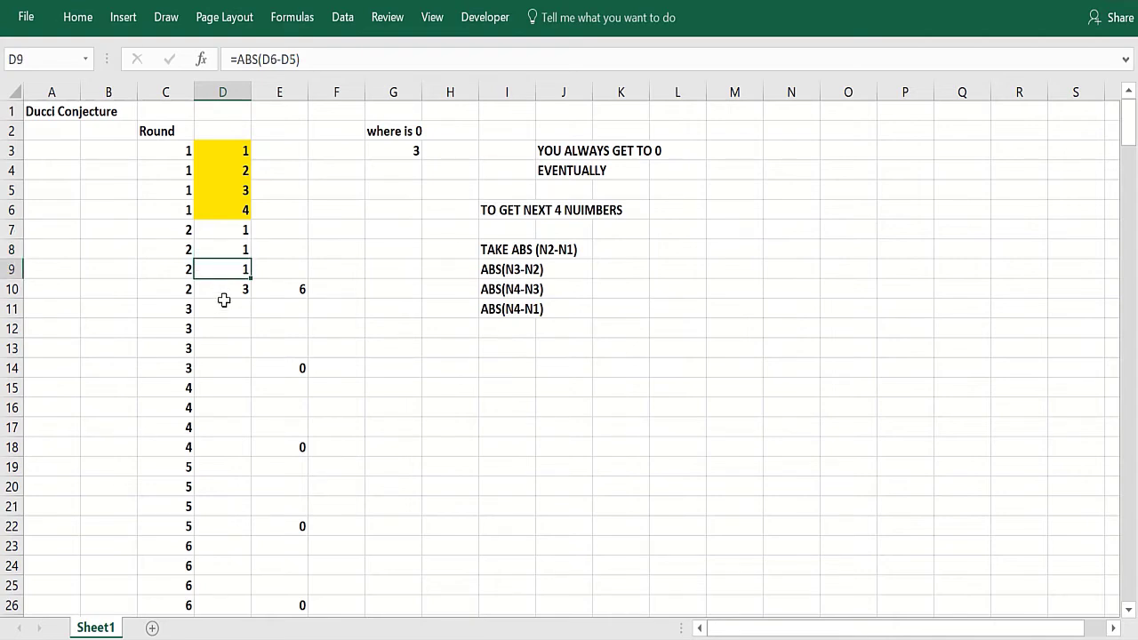
pyautogui.click(223, 289)
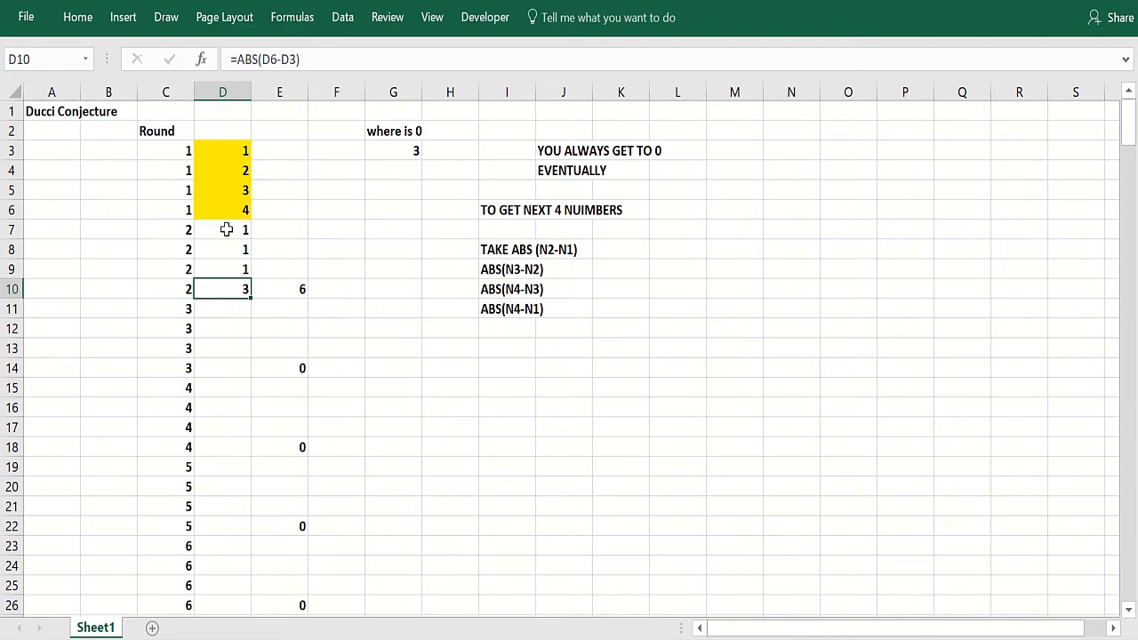
# - Autofill the D7:D10 absolute-difference formulas down column D to the end of the rounds
pyautogui.moveTo(223, 229); pyautogui.dragTo(226, 287)
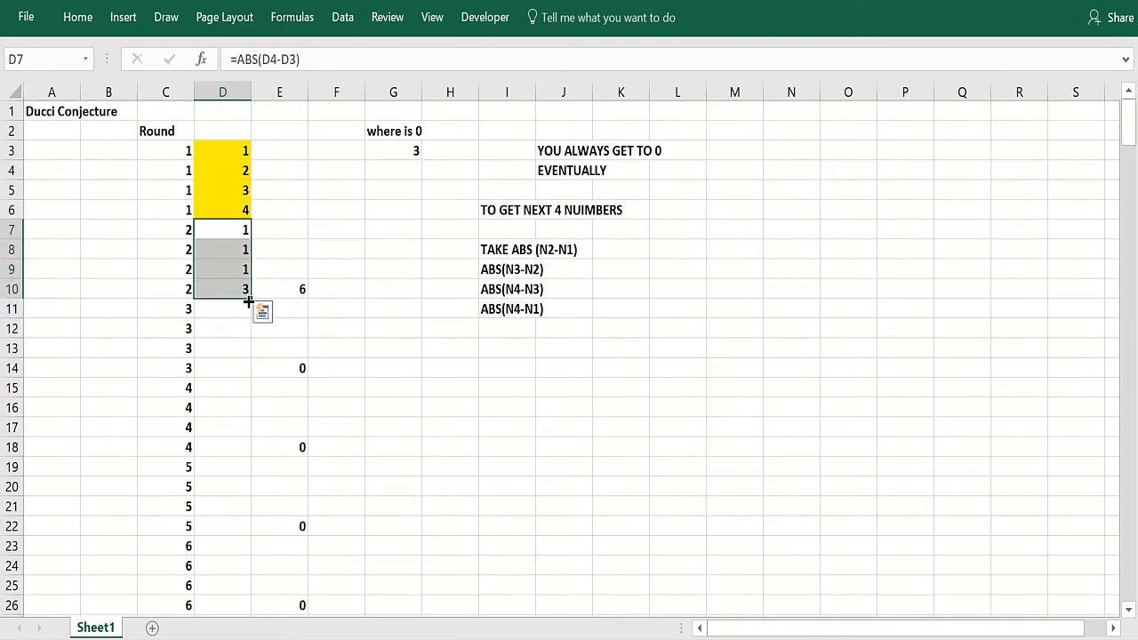
pyautogui.doubleClick(248, 303)
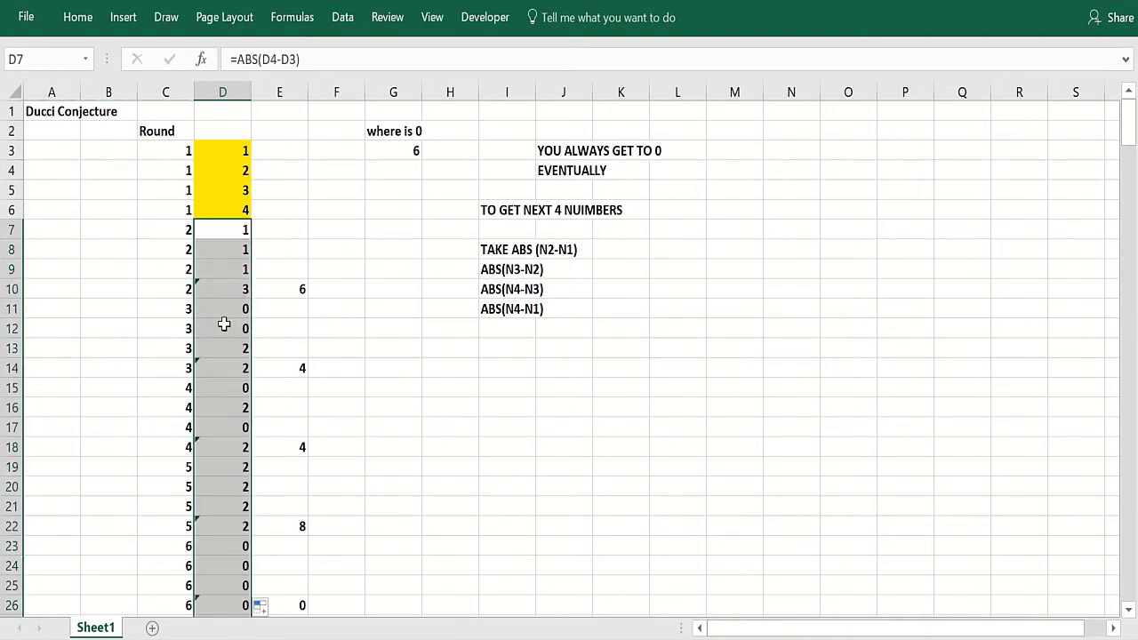
pyautogui.click(223, 328)
pyautogui.scroll(-6, 222, 333)
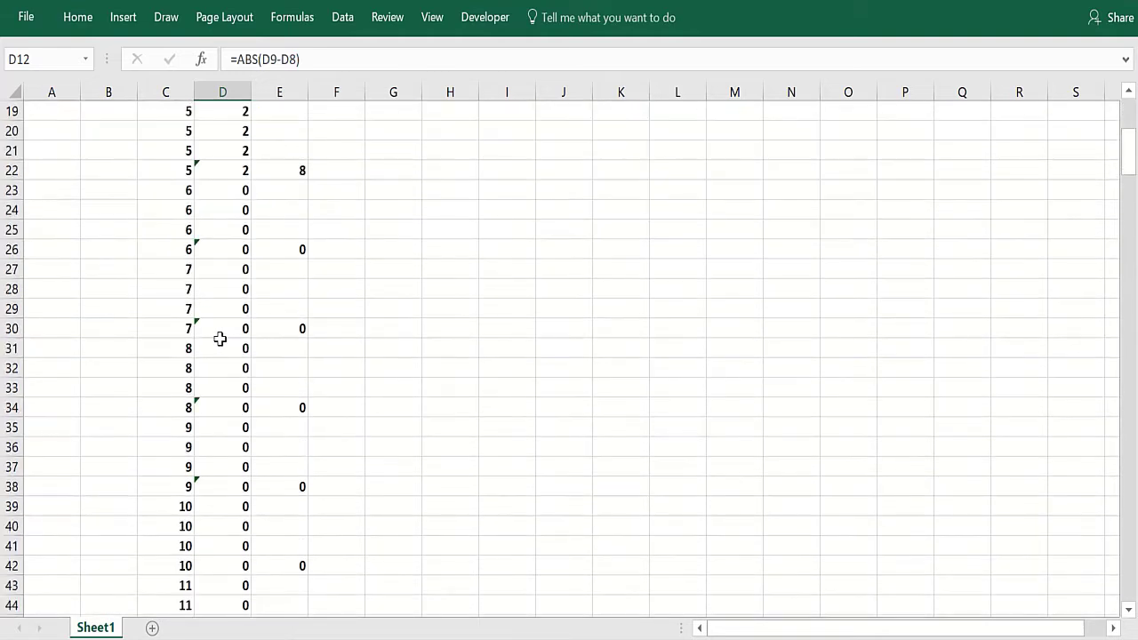
pyautogui.moveTo(224, 348); pyautogui.dragTo(224, 388)
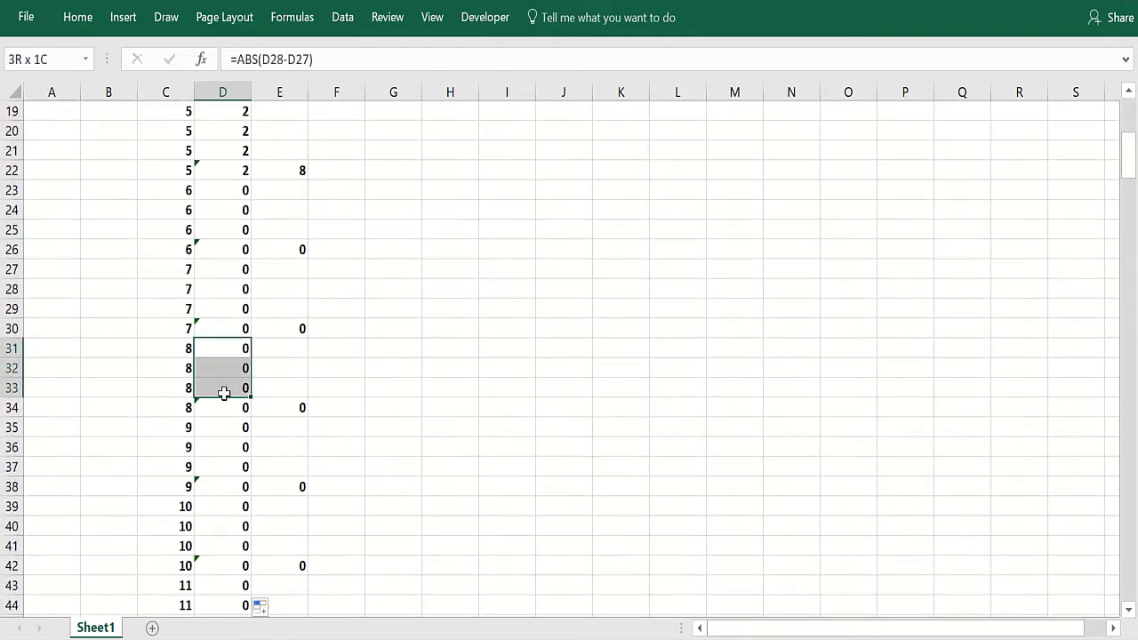
# - Inspect the round-sum formula in E10, the MATCH formula in G3, and the round formulas in column C
pyautogui.scroll(6, 238, 368)
pyautogui.click(267, 286)
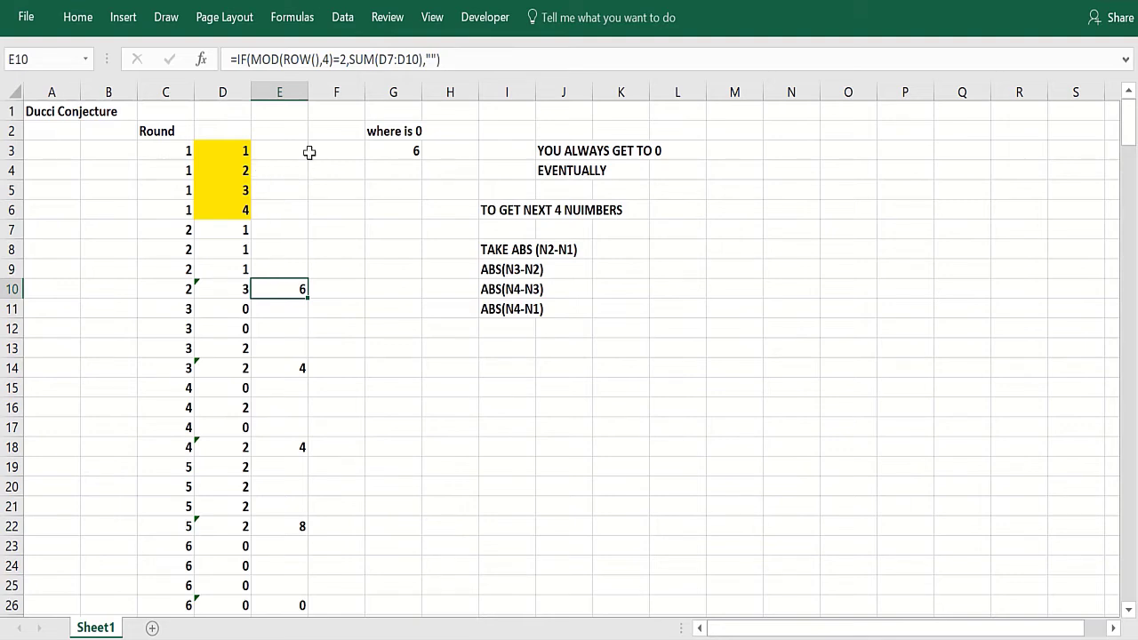
pyautogui.click(380, 148)
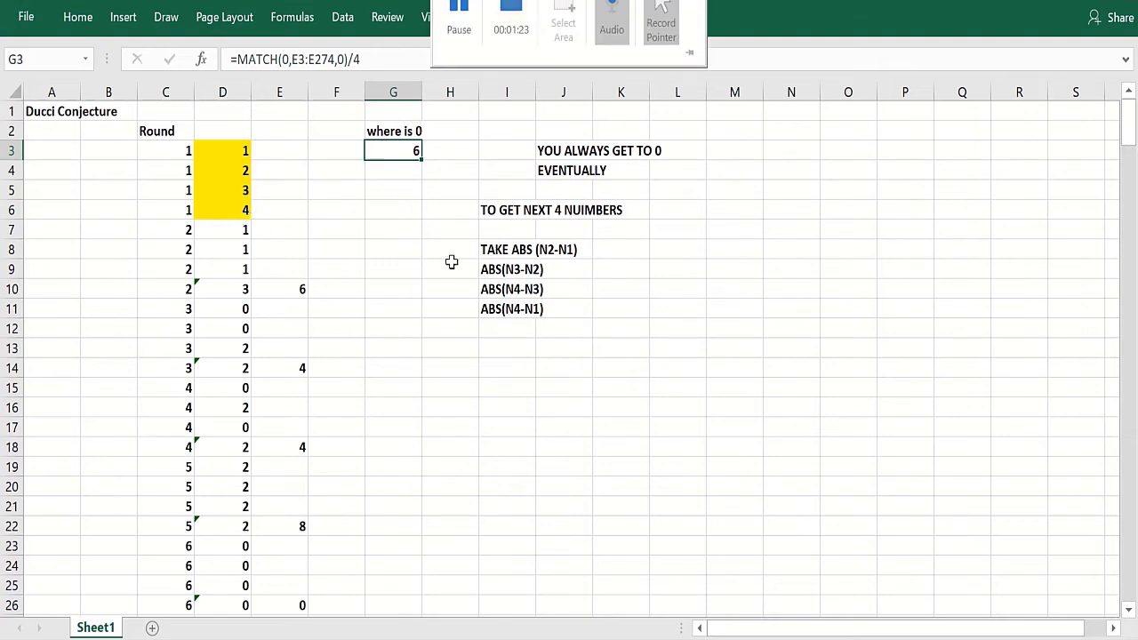
pyautogui.click(343, 381)
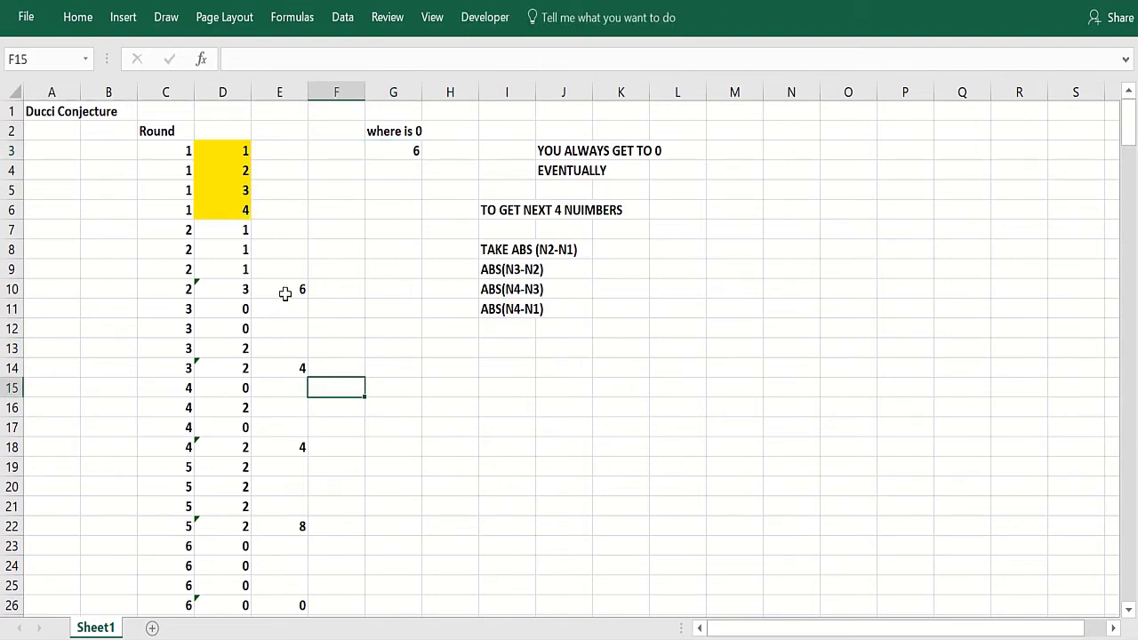
pyautogui.click(165, 289)
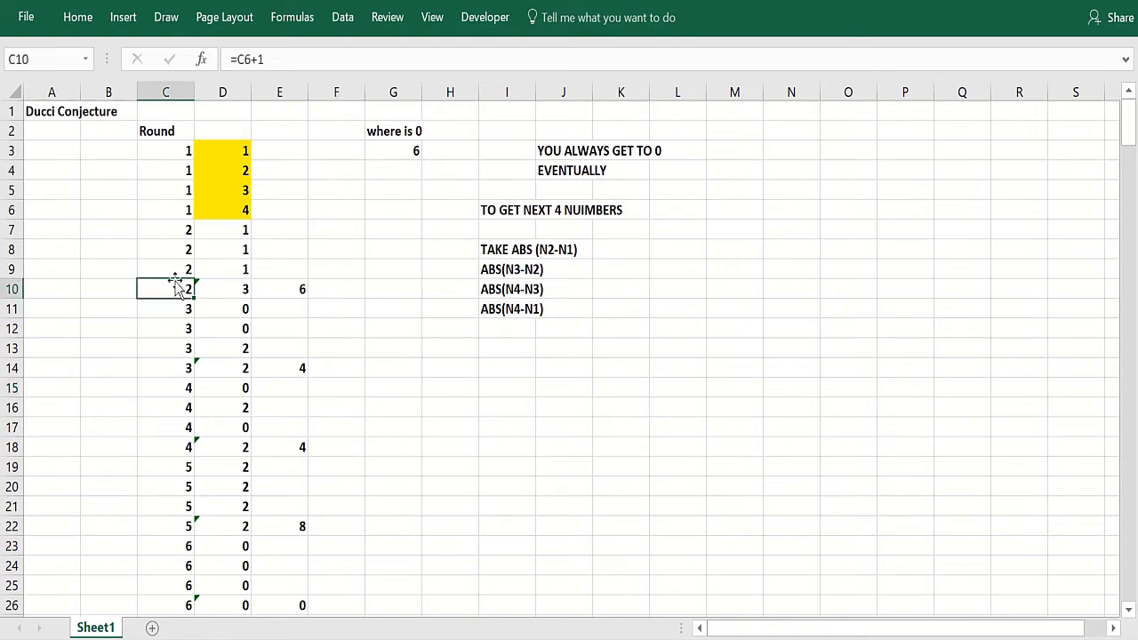
pyautogui.click(169, 369)
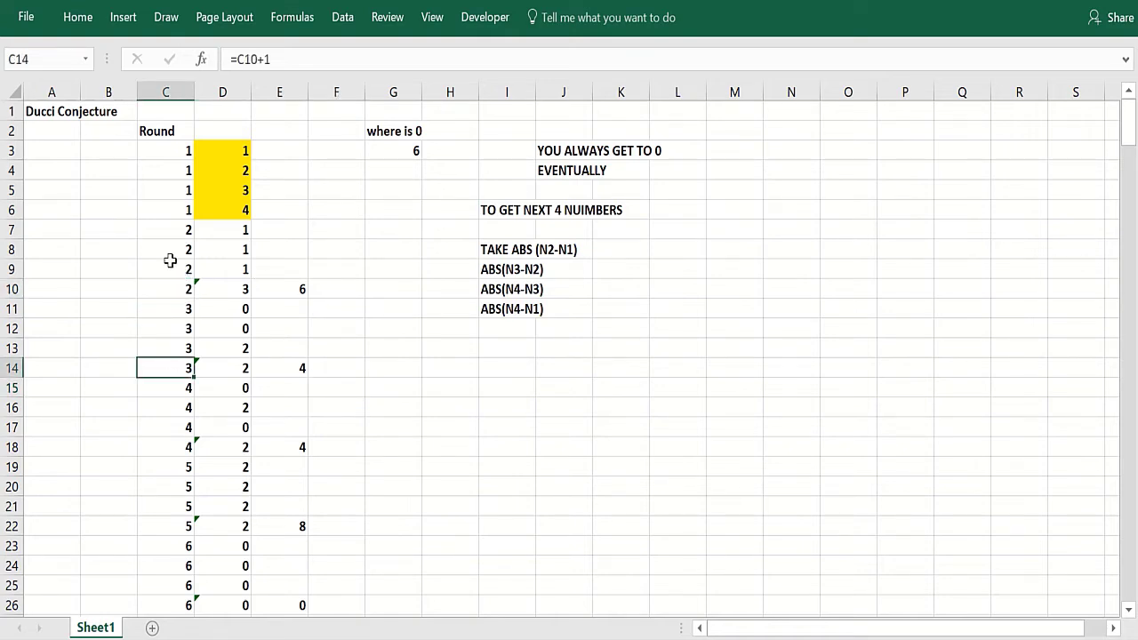
pyautogui.click(173, 283)
pyautogui.click(281, 288)
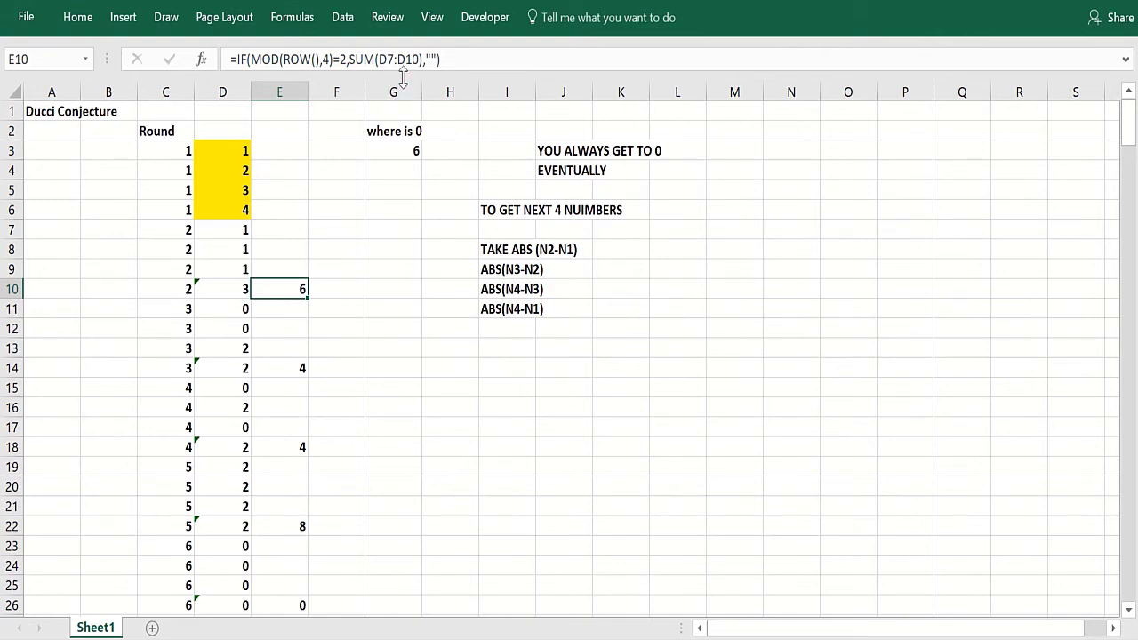
pyautogui.click(277, 302)
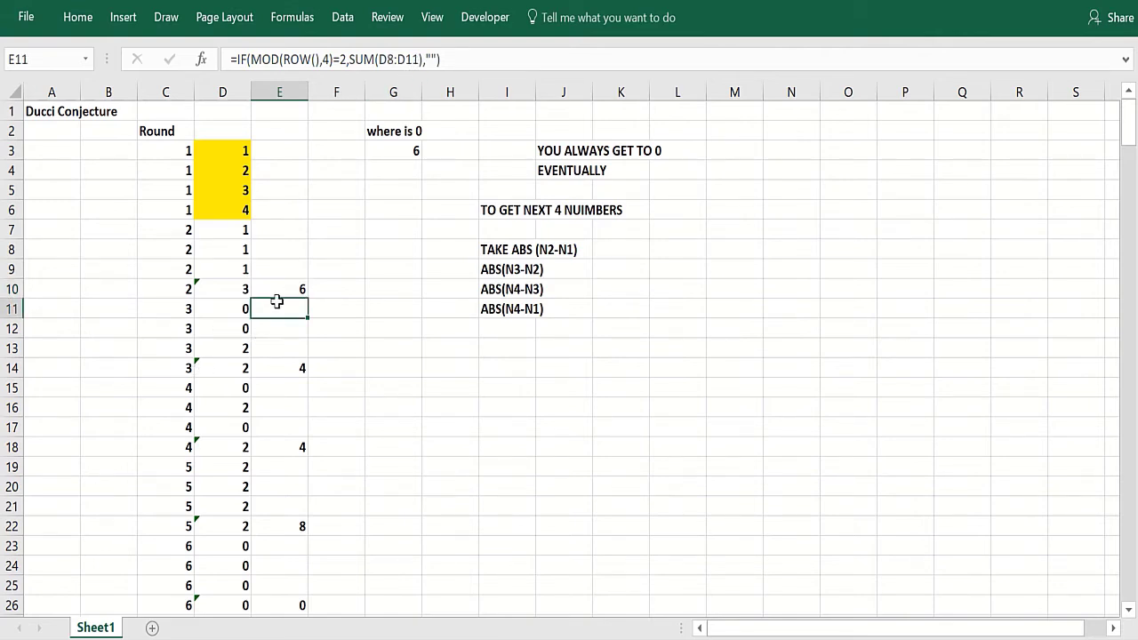
# - Paste the copied difference formulas over the D11:D14 block in column D
pyautogui.moveTo(235, 230); pyautogui.dragTo(233, 368)
pyautogui.hotkey('ctrl', 'v')
pyautogui.click(263, 364)
pyautogui.hotkey('ctrl', 'v')
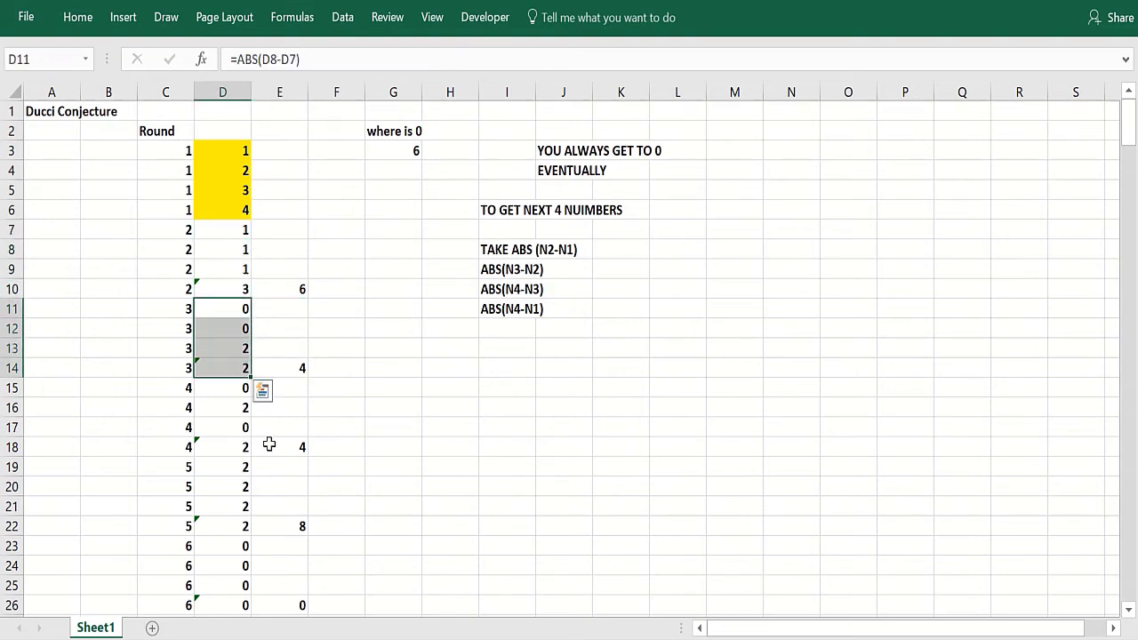
# - Review the round sums in column E and the zero-round result in G3
pyautogui.click(268, 444)
pyautogui.click(274, 530)
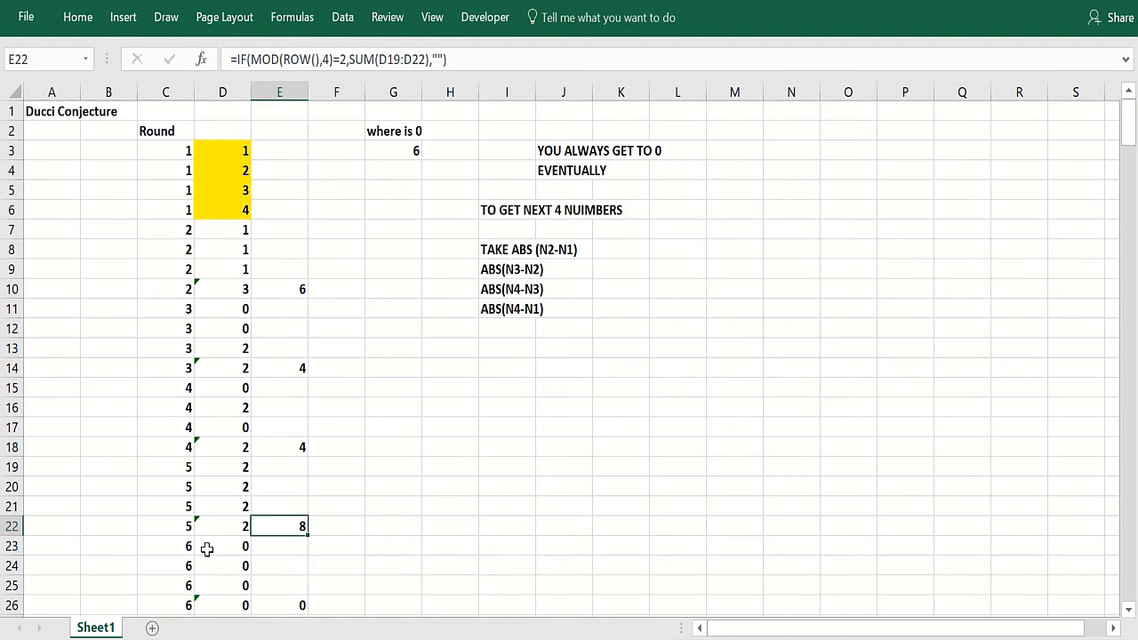
pyautogui.click(271, 601)
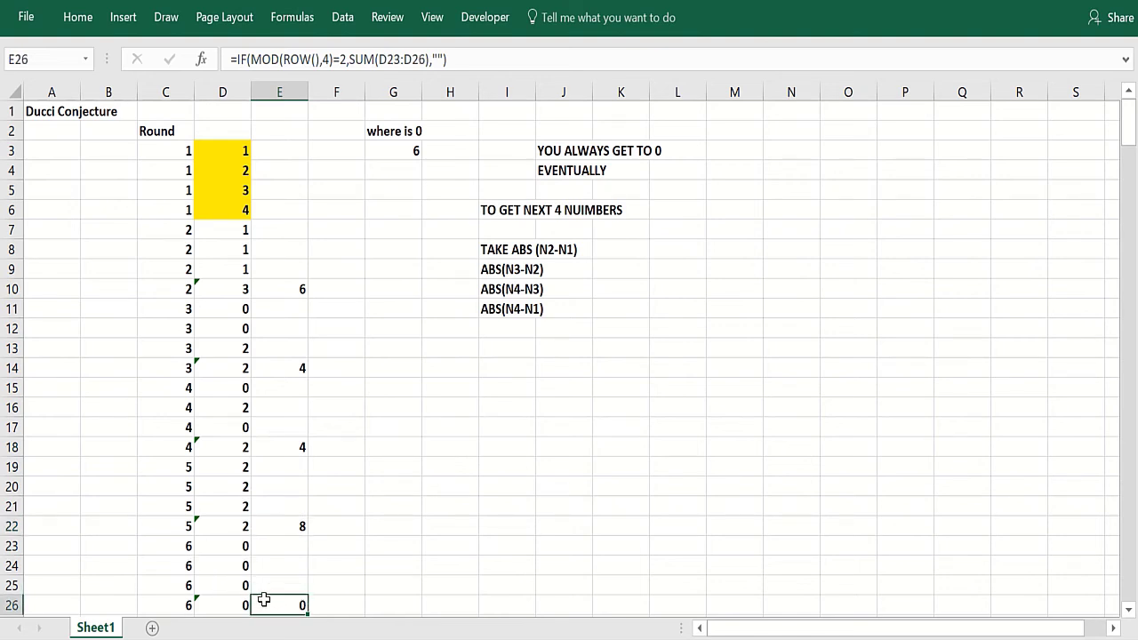
pyautogui.click(391, 155)
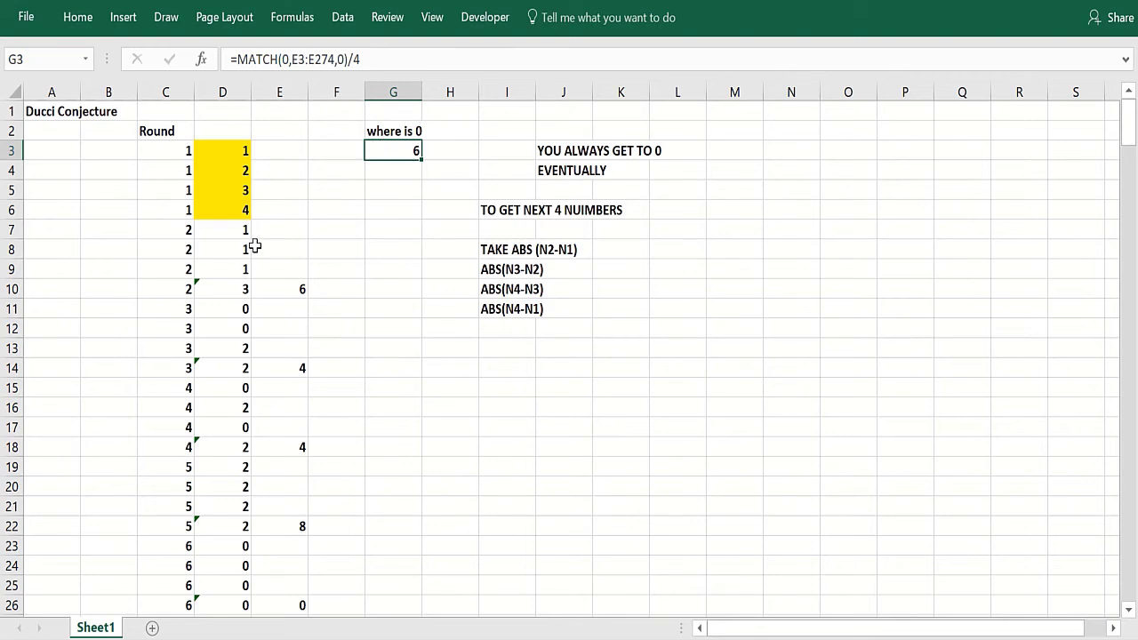
pyautogui.click(278, 151)
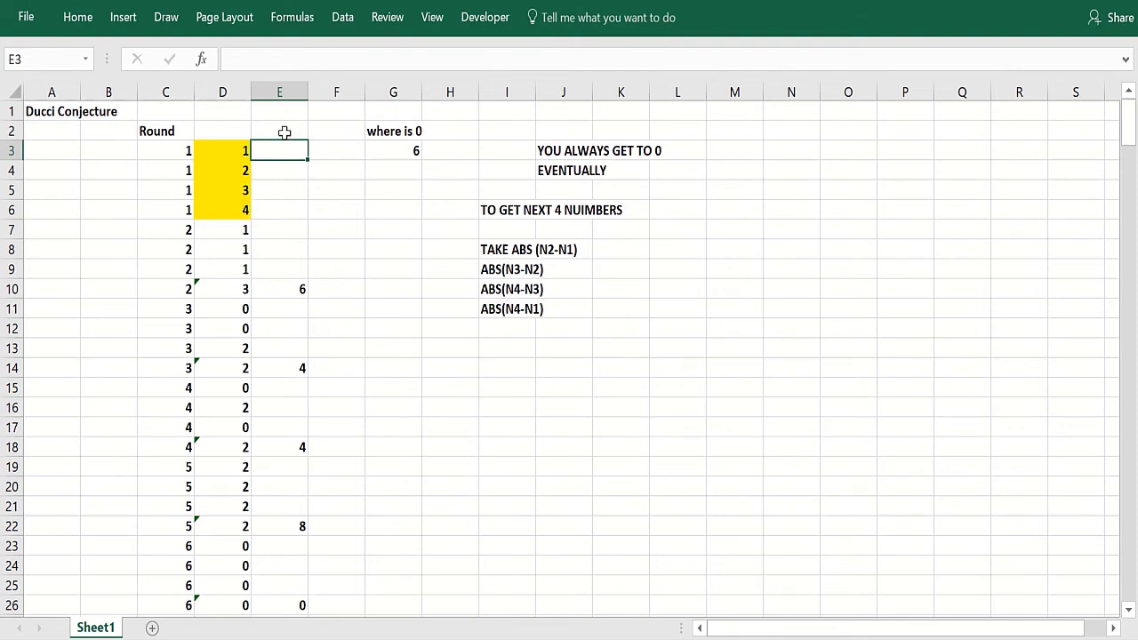
pyautogui.click(284, 285)
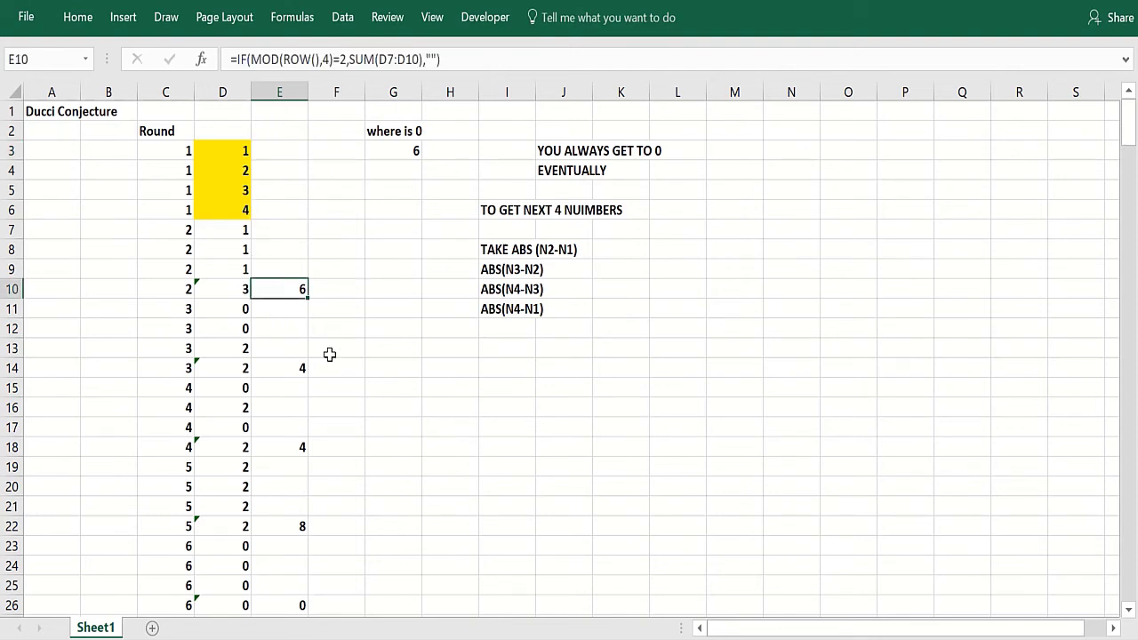
pyautogui.click(278, 603)
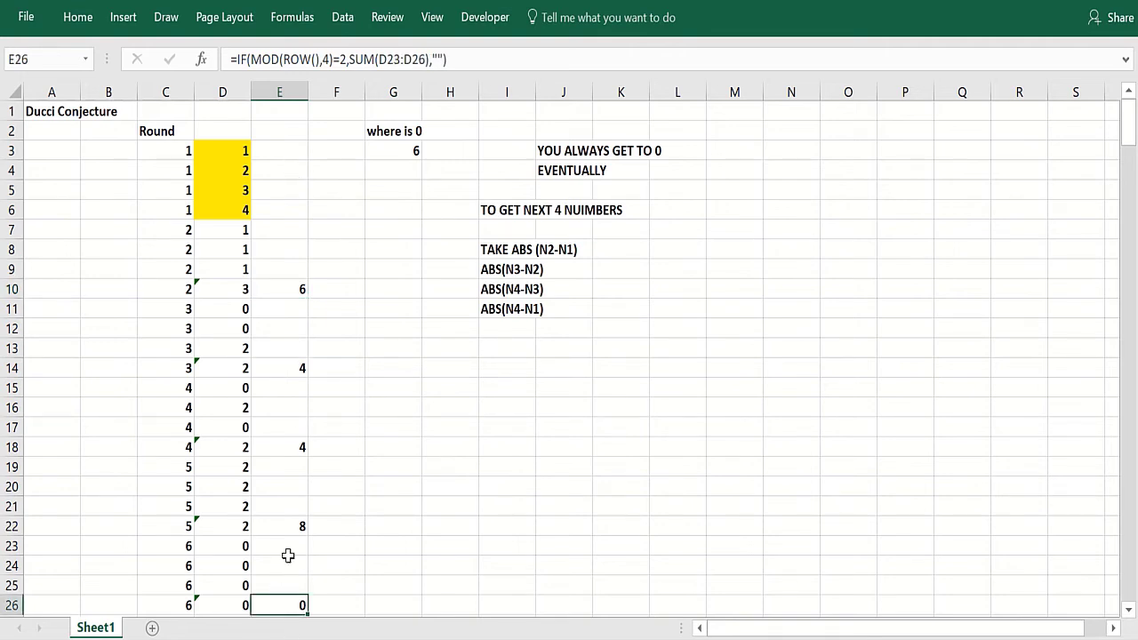
# - Inspect the round formula in row 26 and the MATCH formula in G3
pyautogui.moveTo(148, 604); pyautogui.dragTo(263, 603)
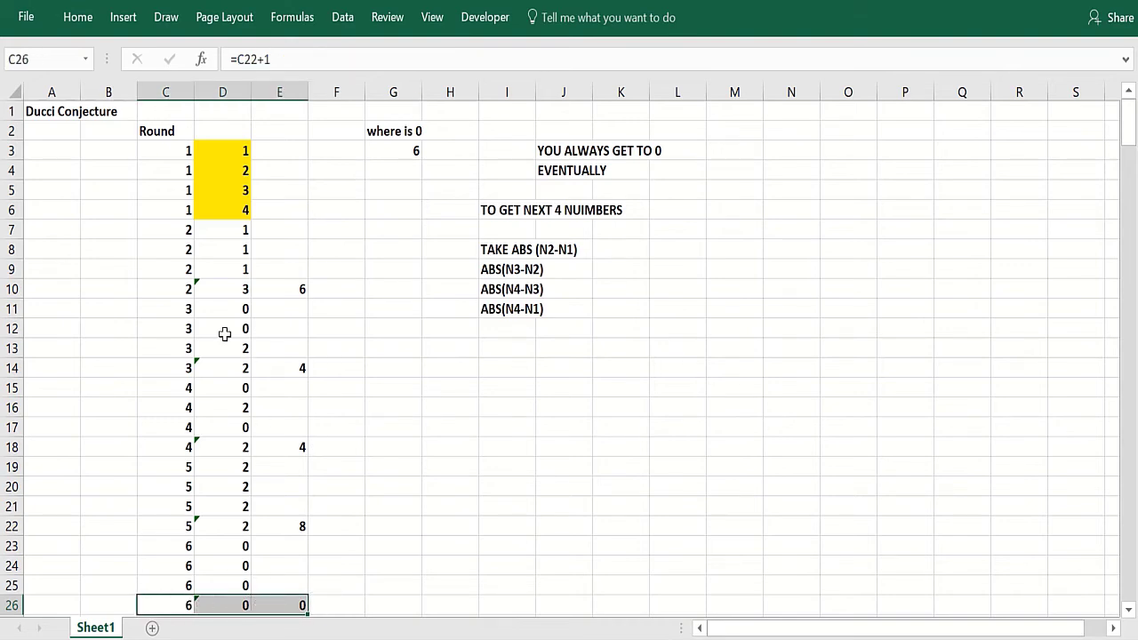
pyautogui.click(409, 150)
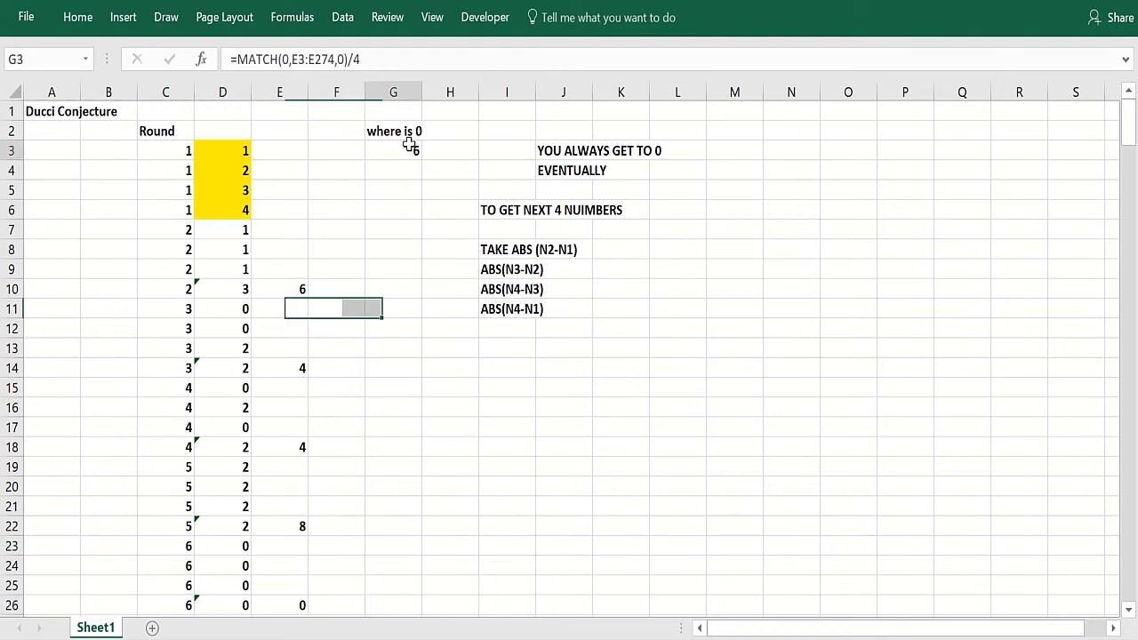
pyautogui.click(469, 326)
# - Enter new starting numbers 2, 5, 9 and 13 in the yellow cells D3:D6
pyautogui.click(228, 153)
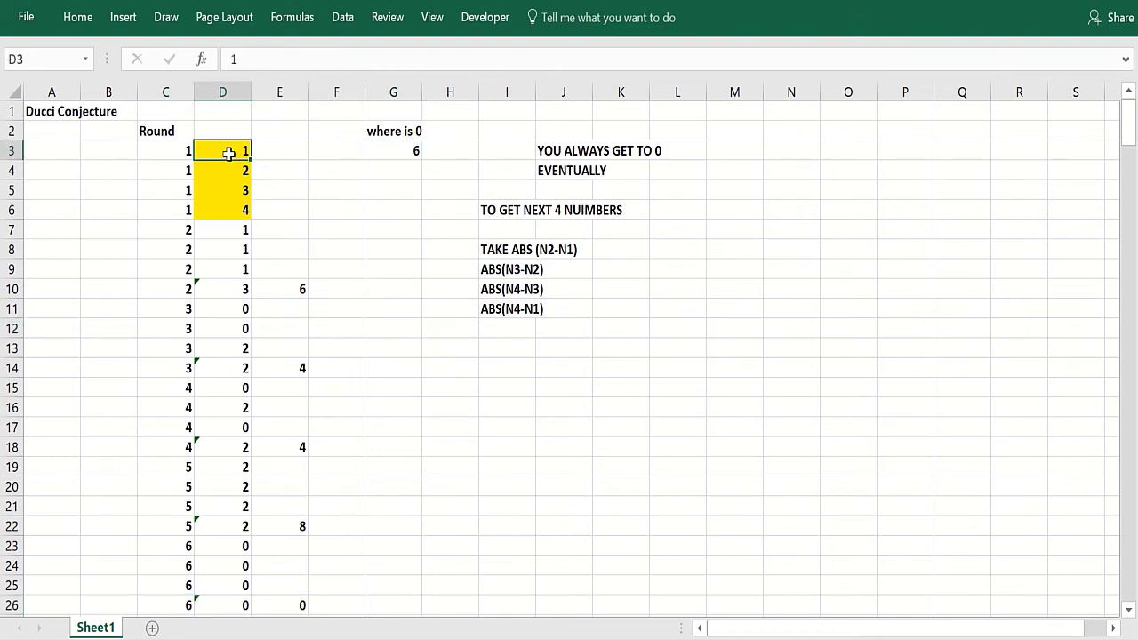
pyautogui.write('2')
pyautogui.press('Return')
pyautogui.write('5')
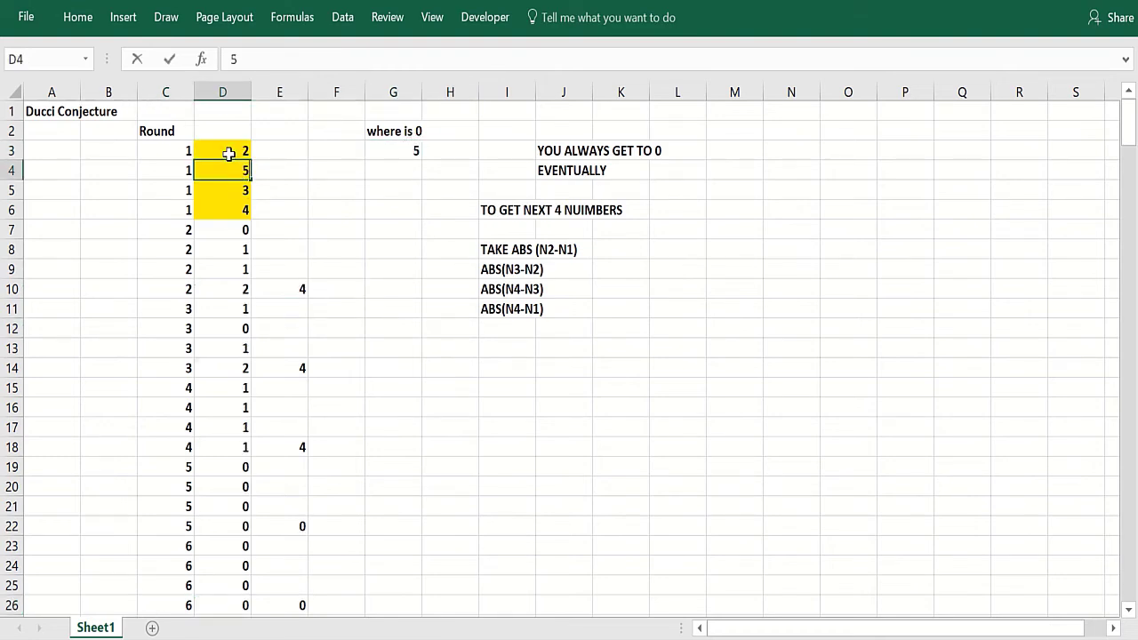
pyautogui.press('Return')
pyautogui.write('9')
pyautogui.press('Return')
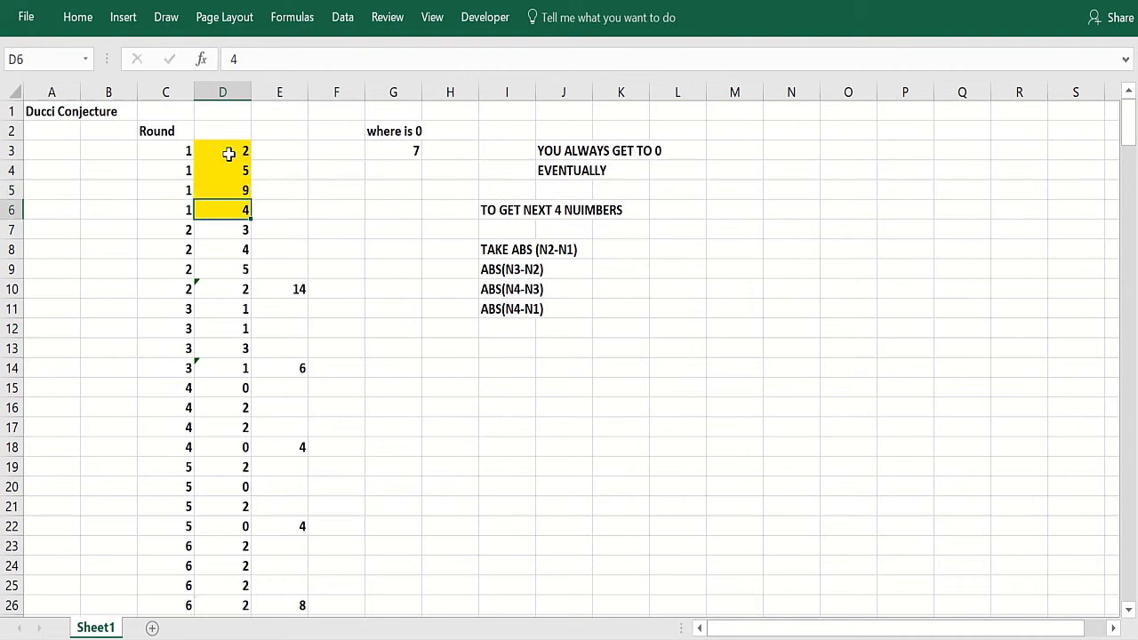
pyautogui.write('13')
pyautogui.hotkey('ctrl', 'Return')
pyautogui.press('Return')
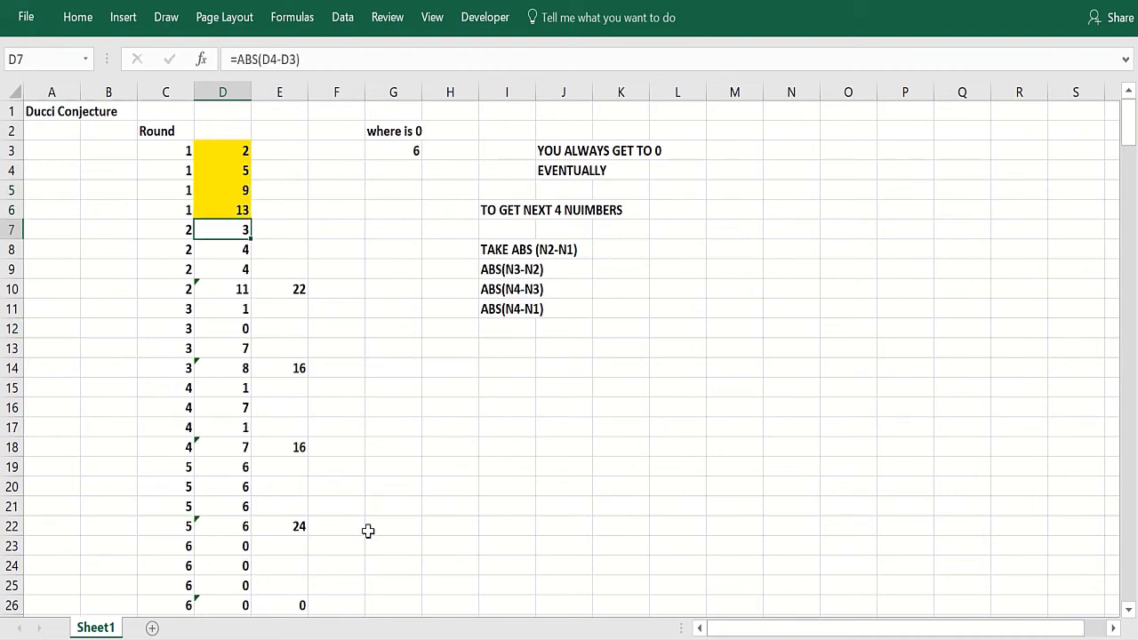
# - Change the fourth starting number in D6 to 10 and the third in D5 to 1
pyautogui.scroll(-1, 282, 529)
pyautogui.click(282, 542)
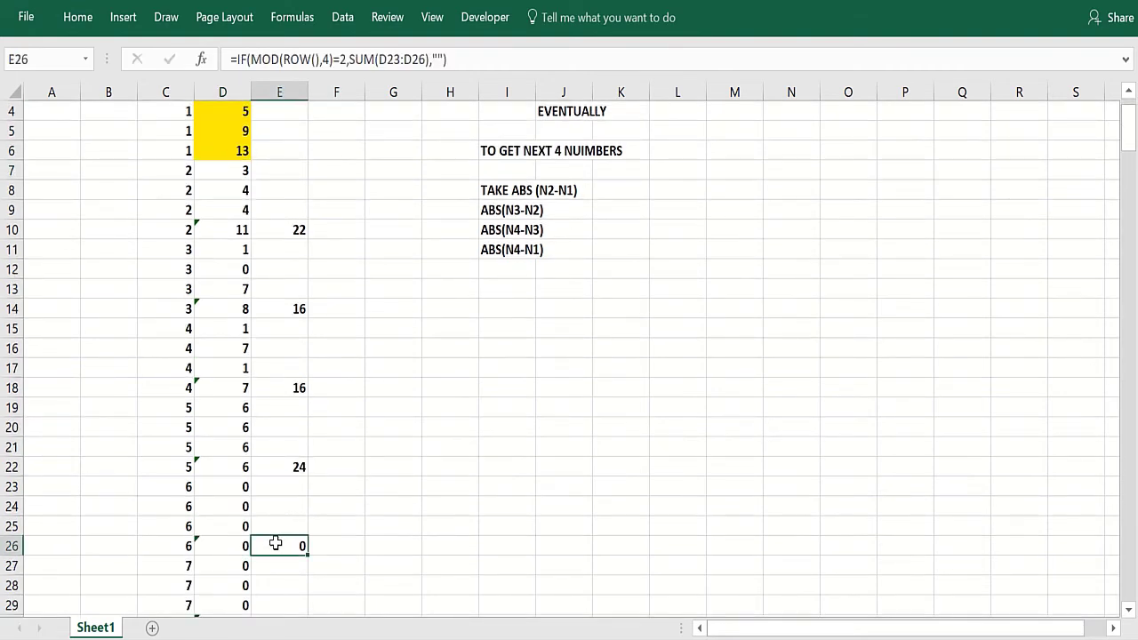
pyautogui.scroll(1, 248, 446)
pyautogui.click(211, 211)
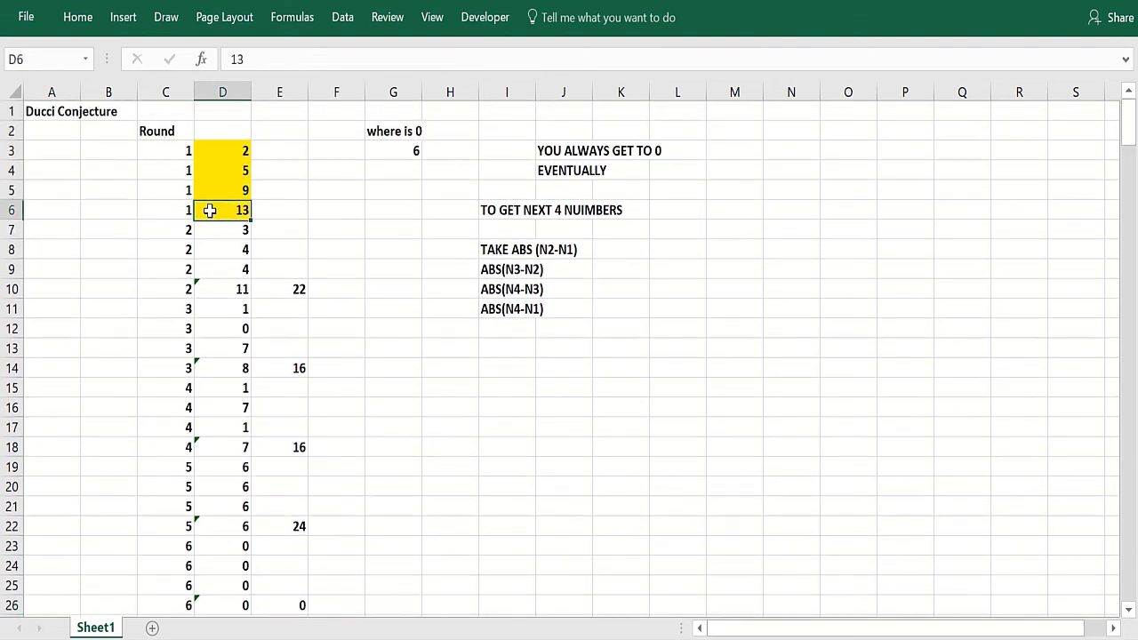
pyautogui.write('10')
pyautogui.press('Return')
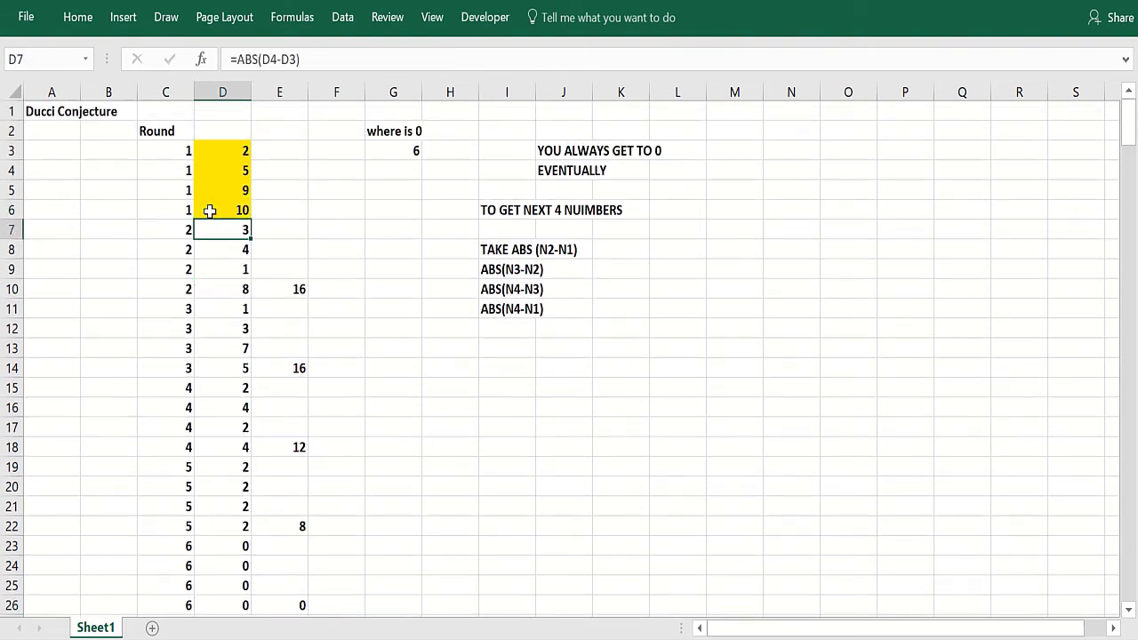
pyautogui.click(209, 193)
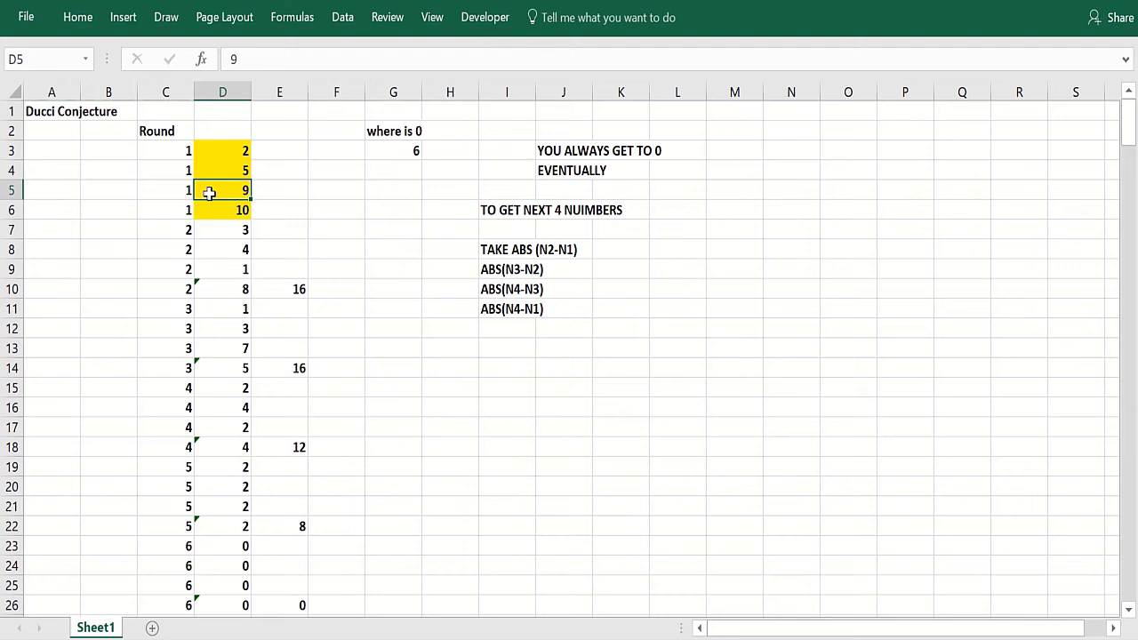
pyautogui.write('1')
pyautogui.press('Return')
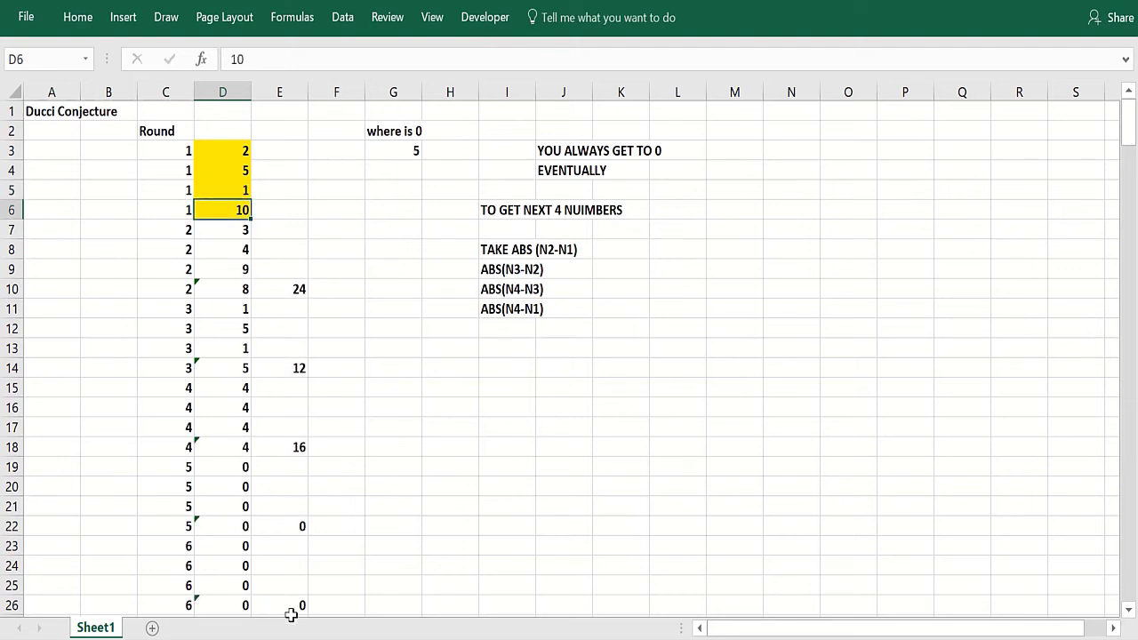
# - Review the round sums in column E, the difference formulas in column D, and the zero-round result in G3
pyautogui.click(290, 526)
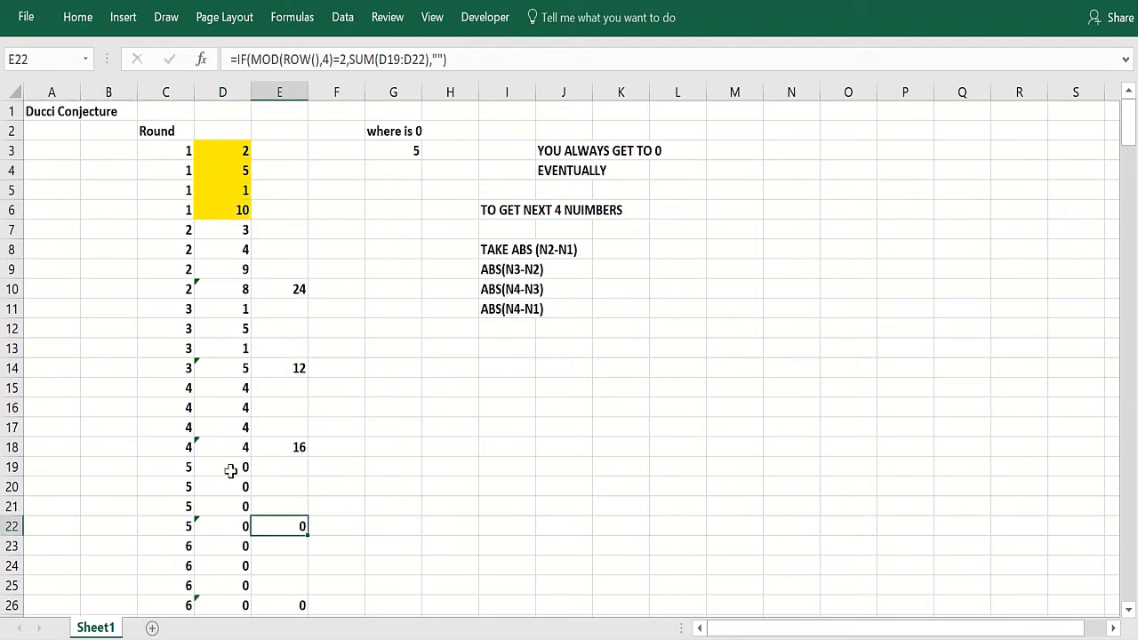
pyautogui.moveTo(219, 465); pyautogui.dragTo(227, 527)
pyautogui.click(276, 527)
pyautogui.click(427, 467)
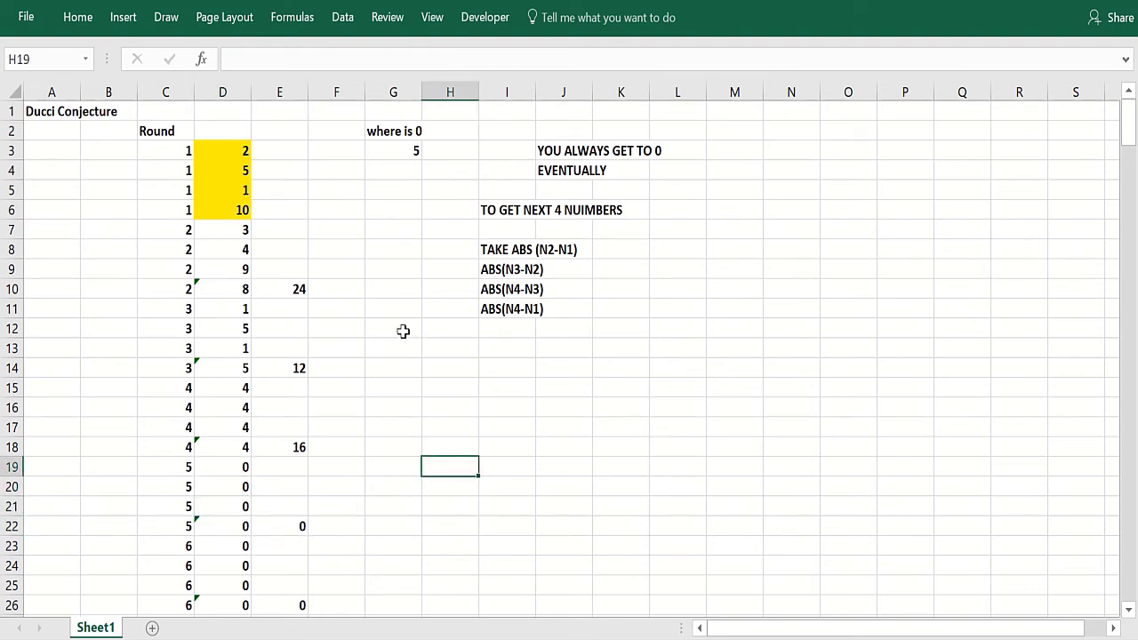
pyautogui.click(391, 148)
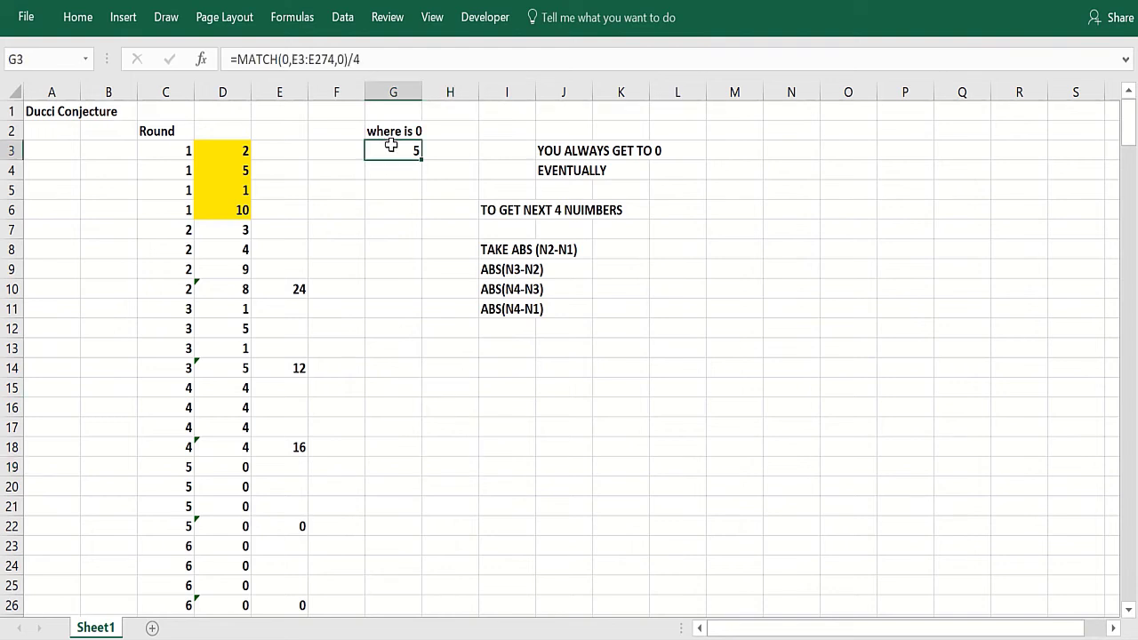
pyautogui.click(286, 290)
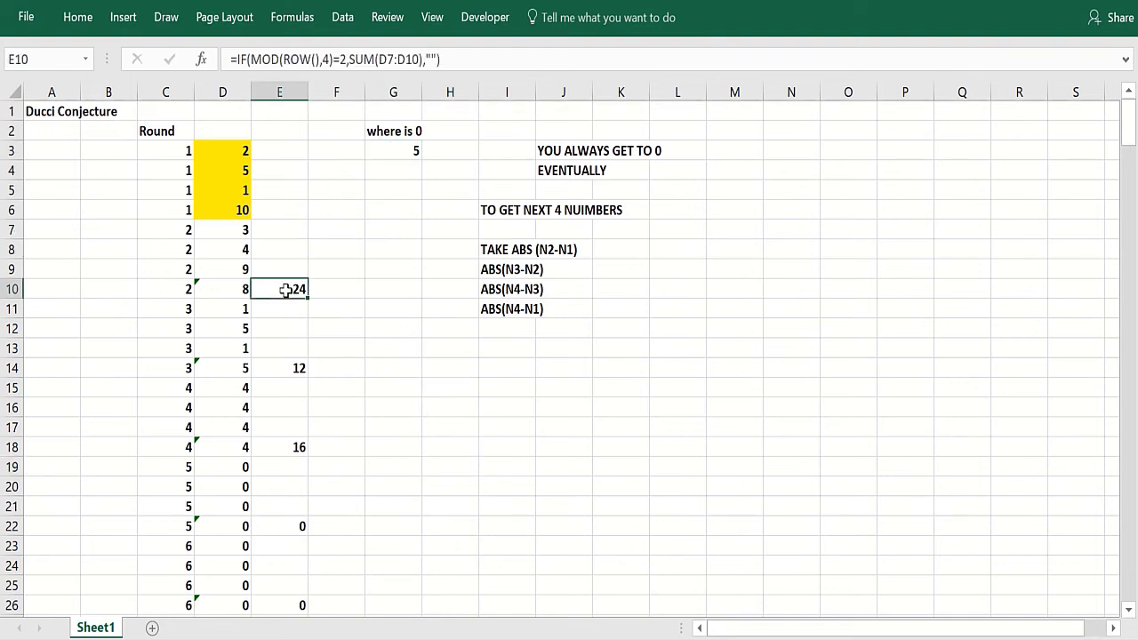
pyautogui.click(216, 232)
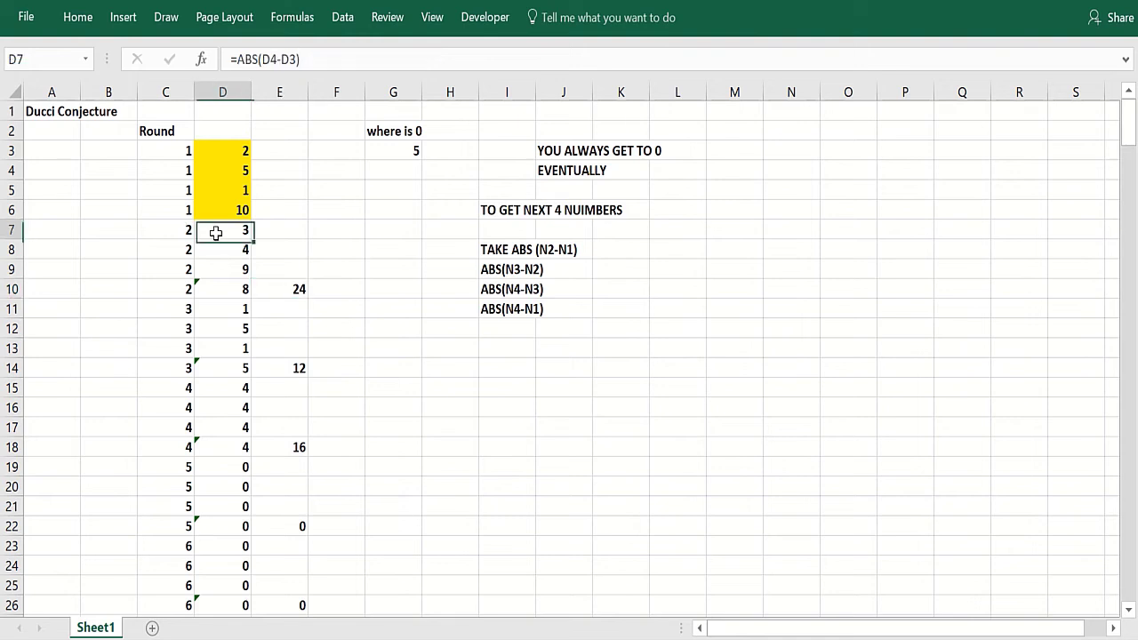
pyautogui.click(426, 362)
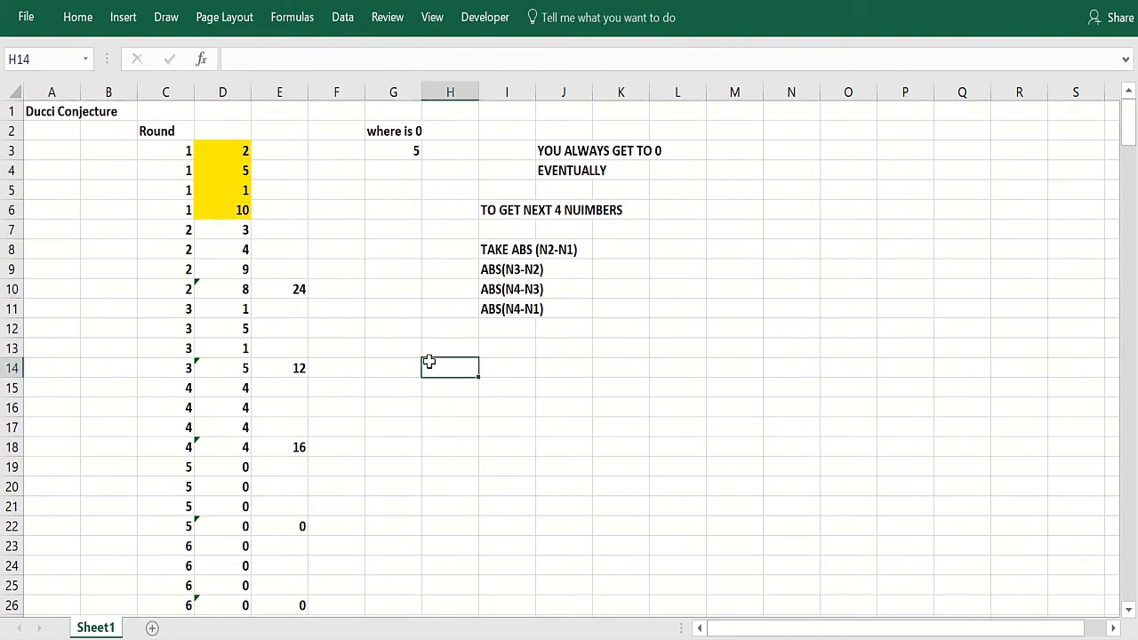
pyautogui.hotkey('alt', 'q')
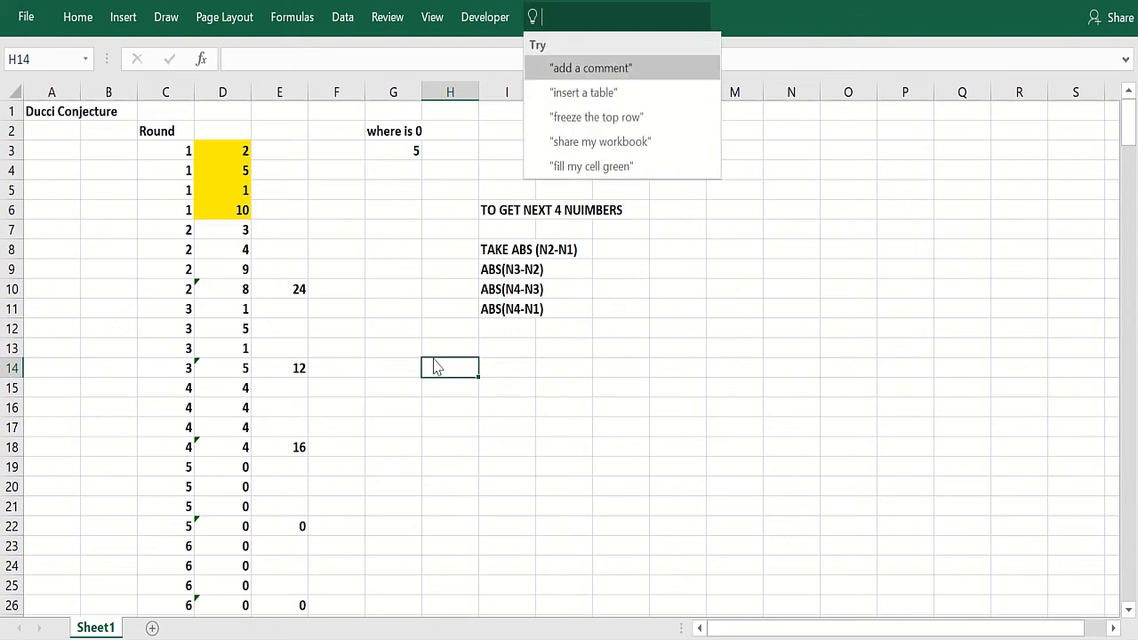
pyautogui.press('Escape')
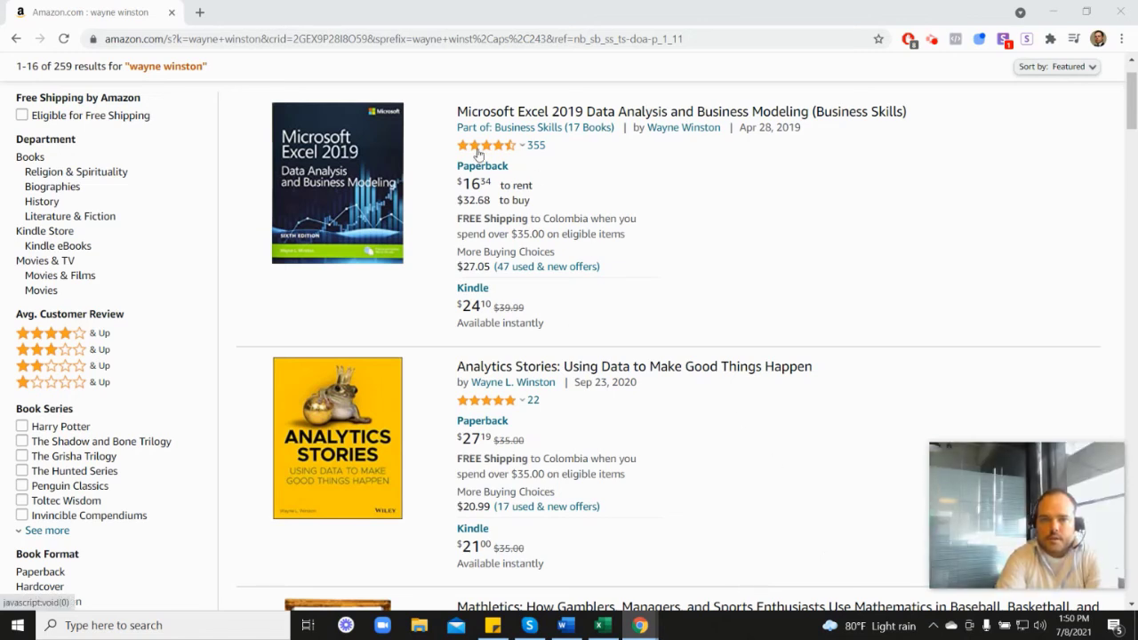
# - Switch to the browser and scroll through the Amazon search results for Wayne Winston books
pyautogui.moveTo(488, 153)
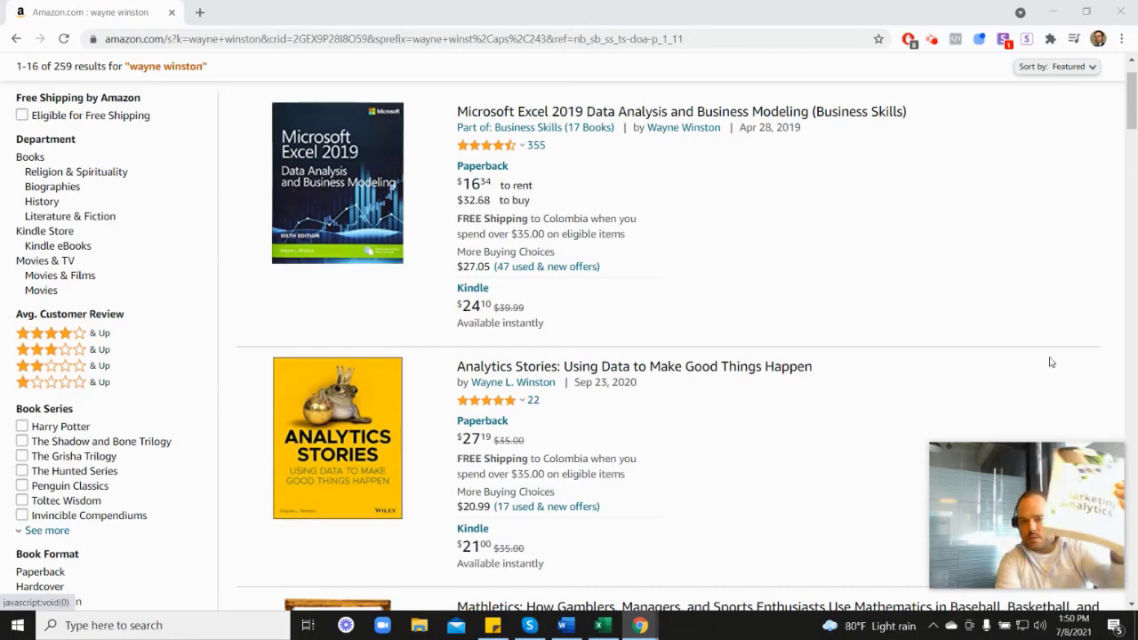
pyautogui.scroll(-6, 930, 441)
pyautogui.scroll(-2, 929, 440)
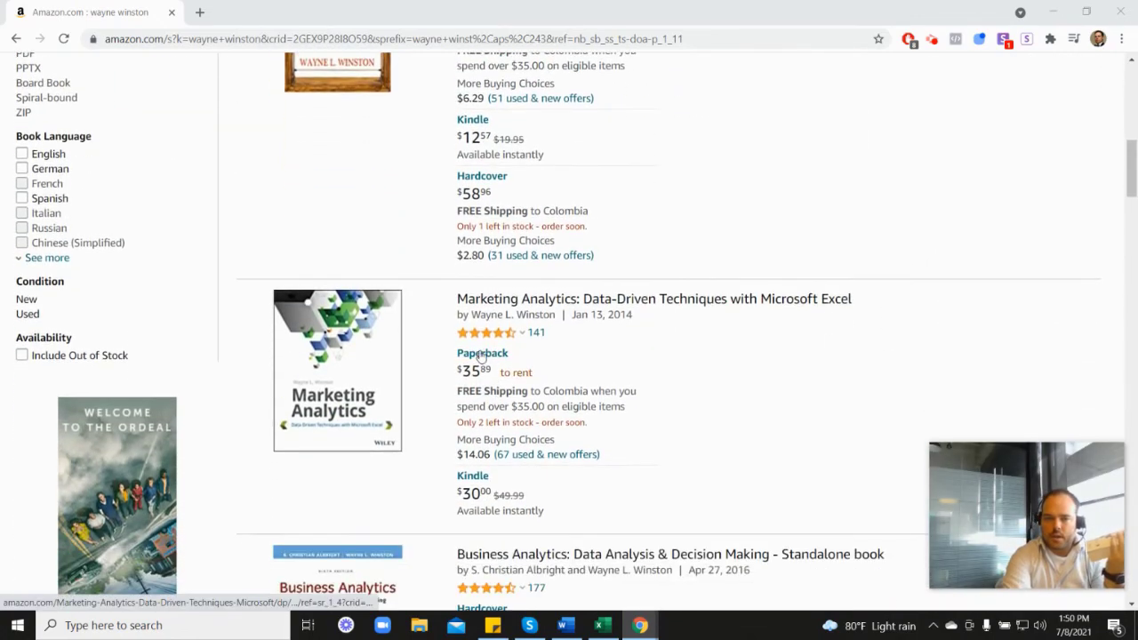
pyautogui.moveTo(503, 332)
pyautogui.scroll(6, 663, 338)
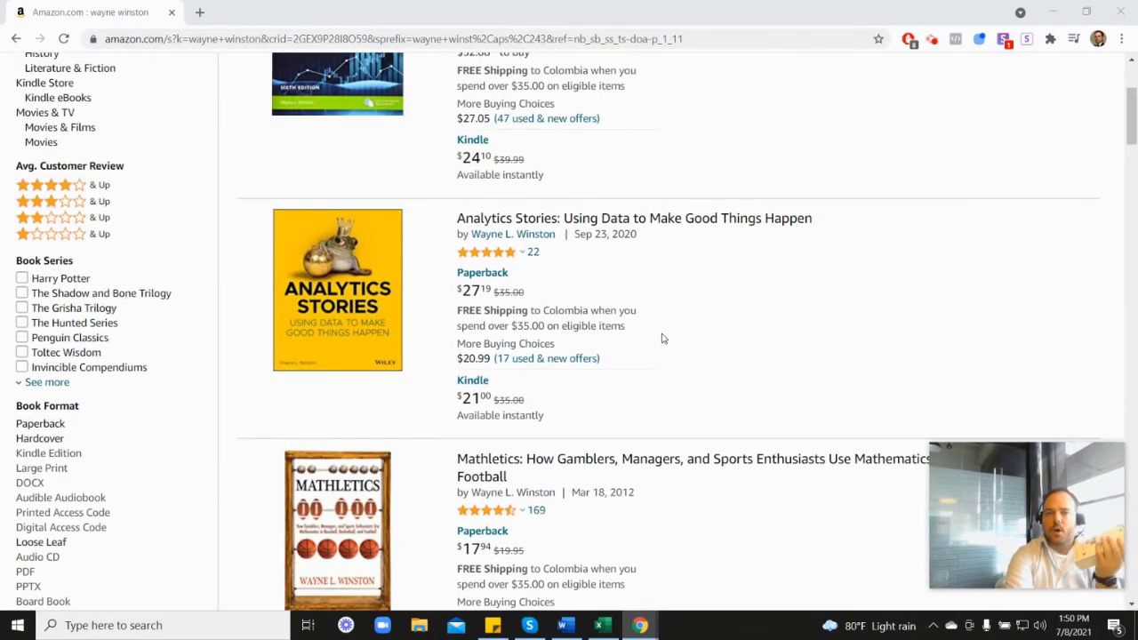